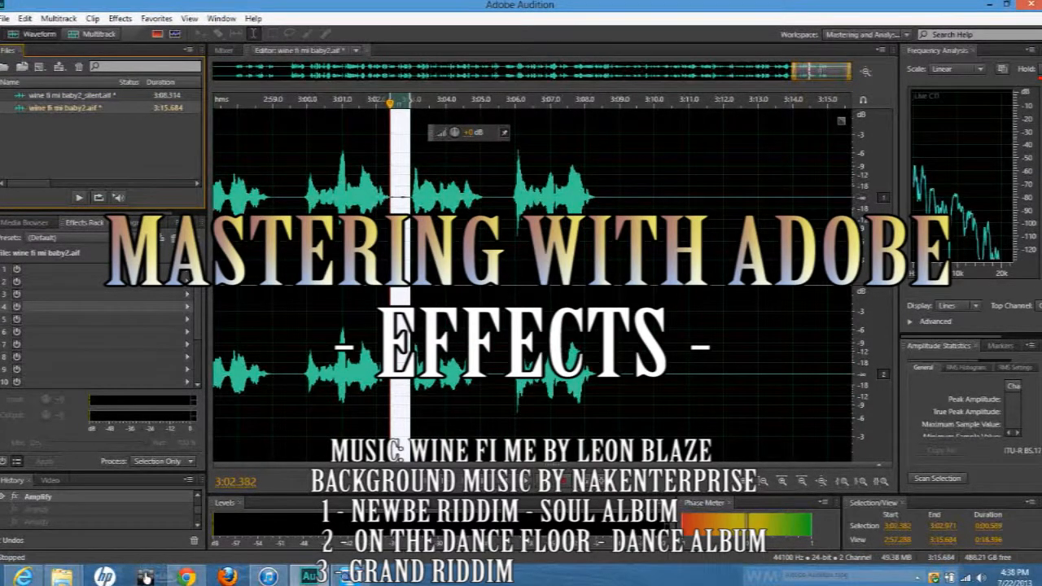
Select the opening section of the waveform in both channels, from about 0:00.6 to 0:20.6
left_click(822, 481)
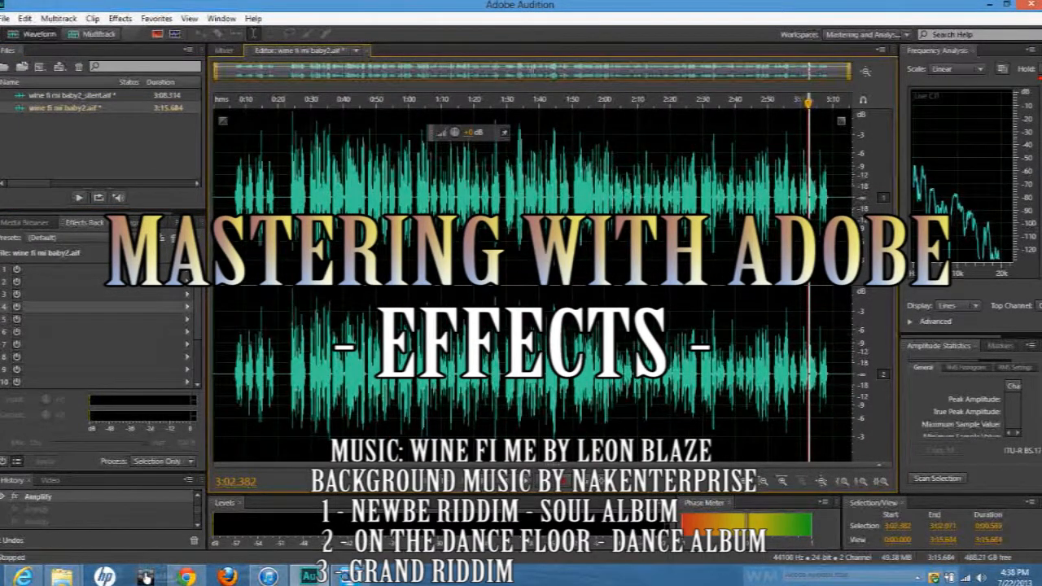
left_click(280, 252)
left_click_drag(280, 252, 217, 252)
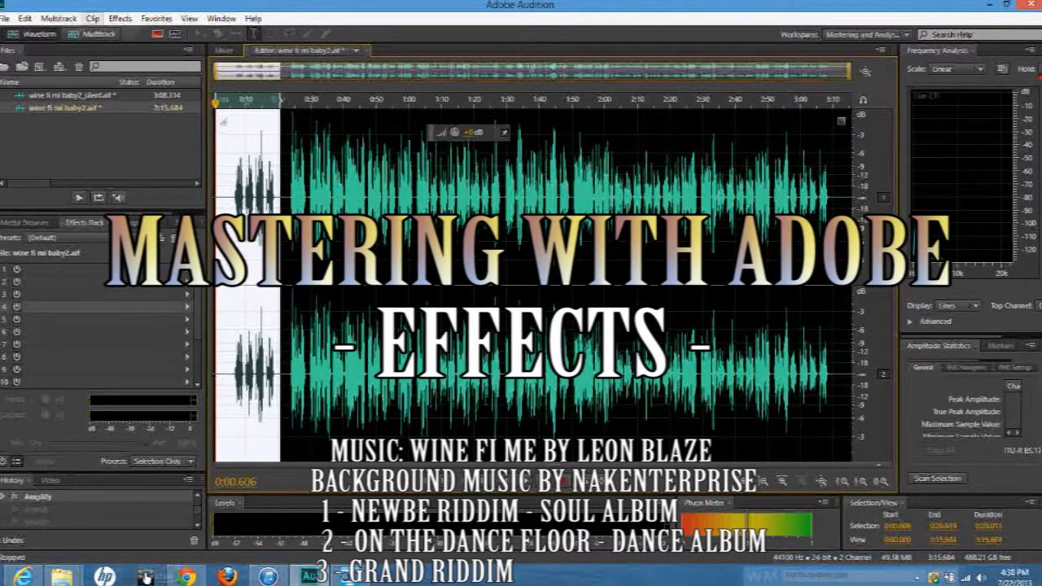
Apply an Echo effect to the selected audio with the right channel's echo level at about 65%, previewing it before applying
left_click(119, 18)
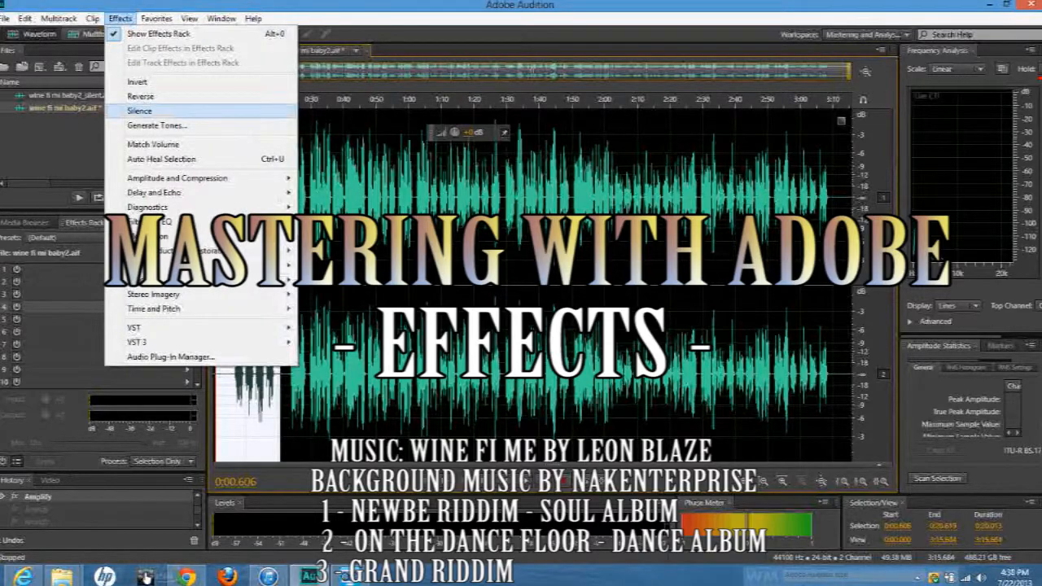
mouse_move(204, 192)
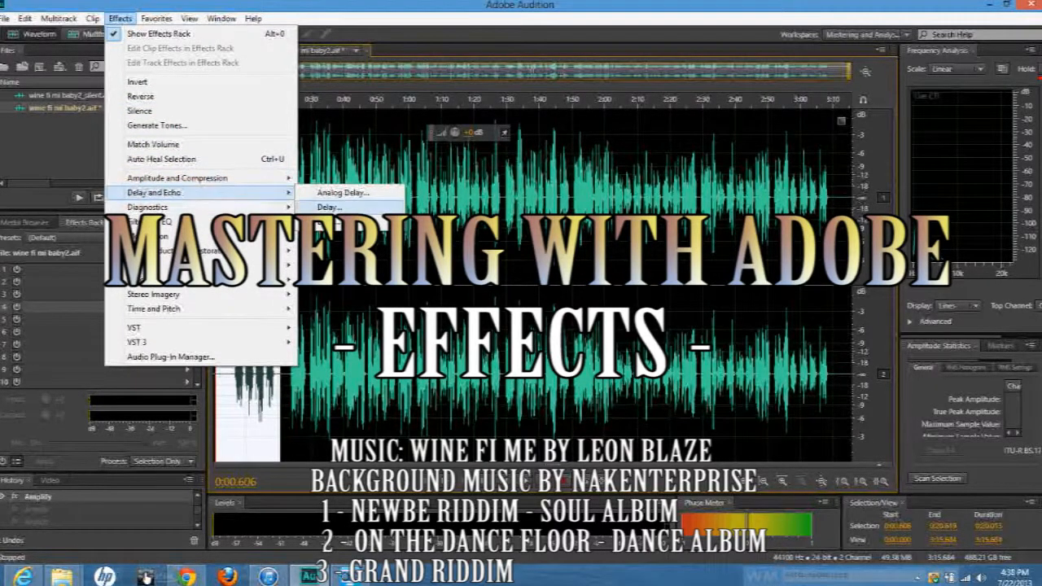
left_click(329, 222)
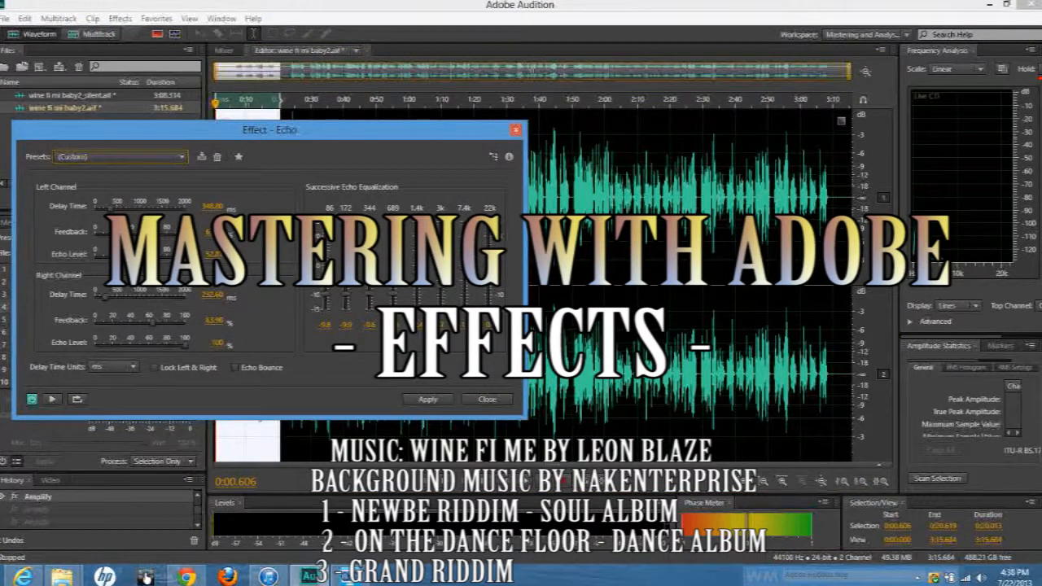
left_click_drag(185, 346, 152, 346)
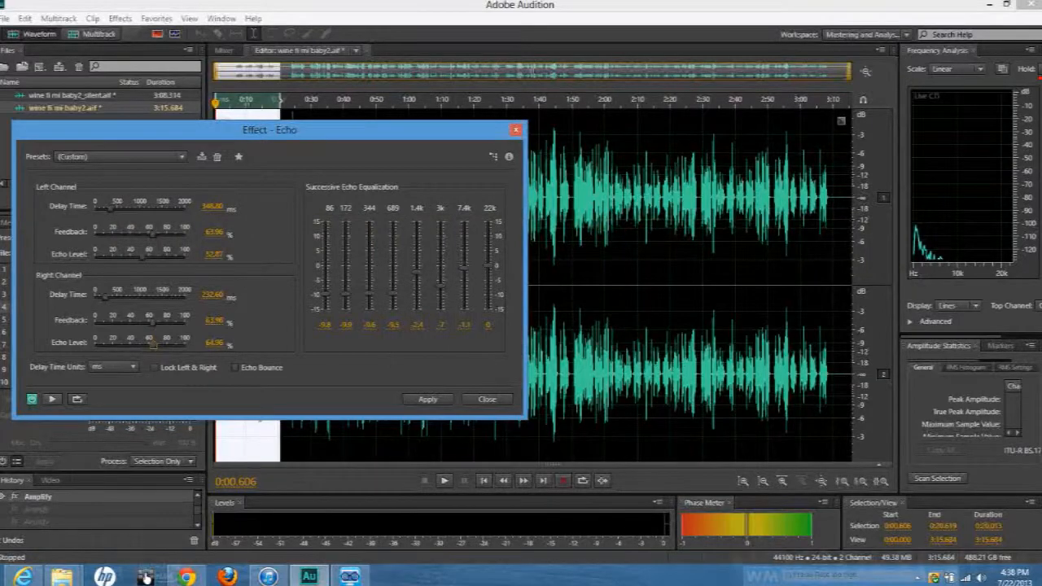
left_click(52, 399)
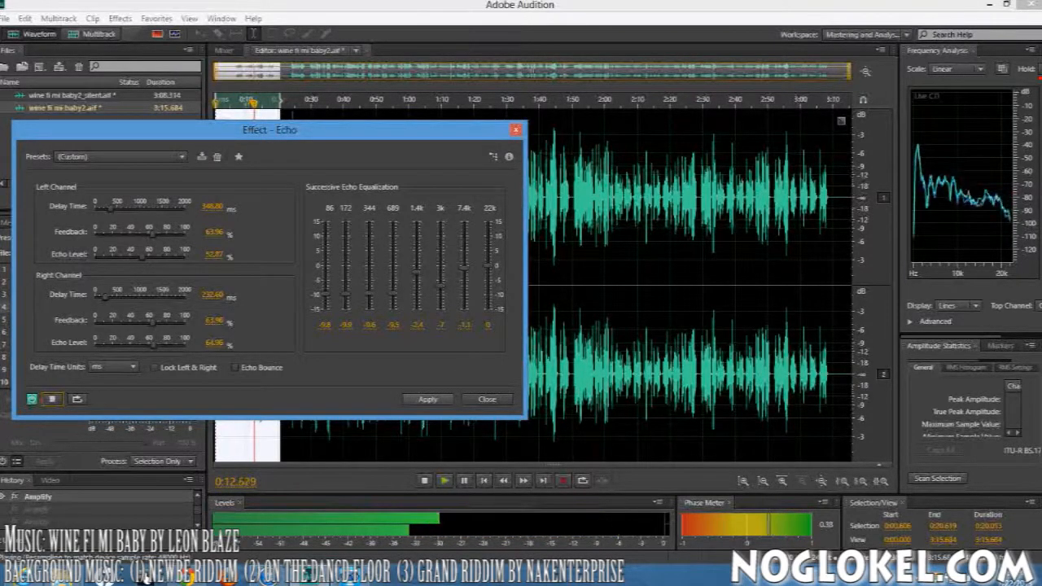
key("Return")
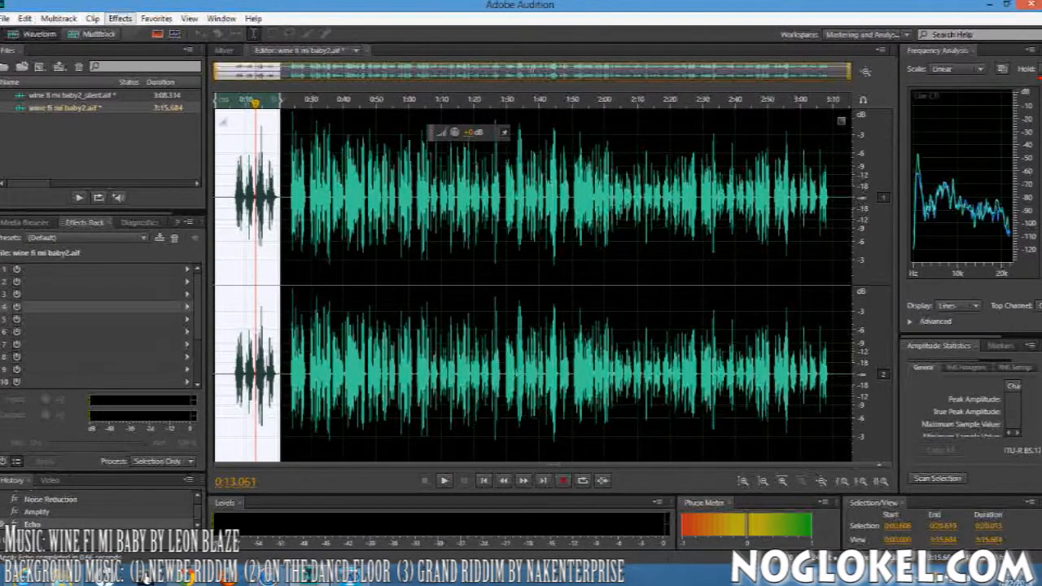
Preview the FFT Filter's custom curve from near the start of the selection and apply it to the selected audio
left_click(120, 18)
mouse_move(245, 192)
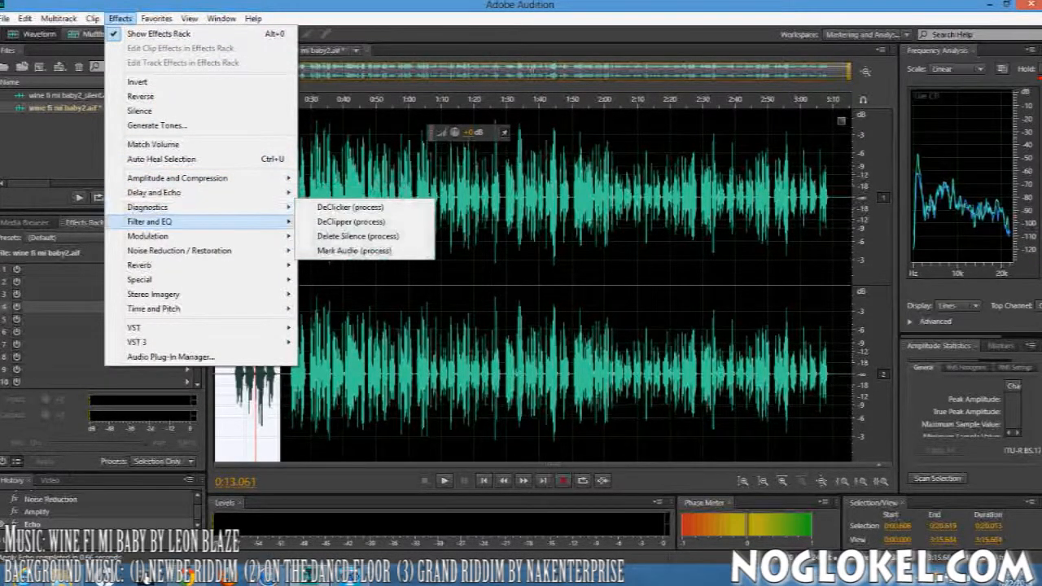
mouse_move(203, 222)
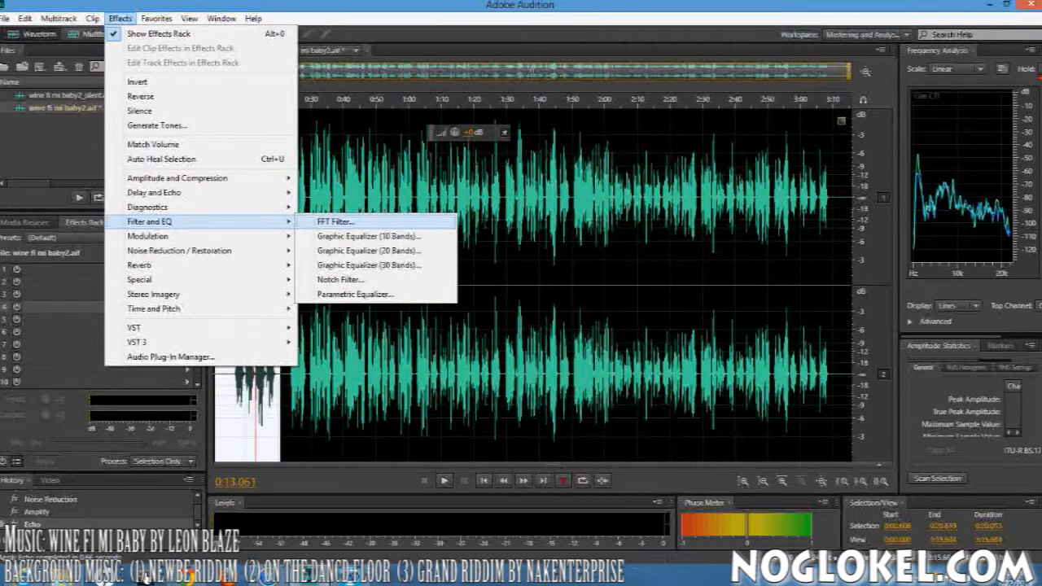
left_click(336, 221)
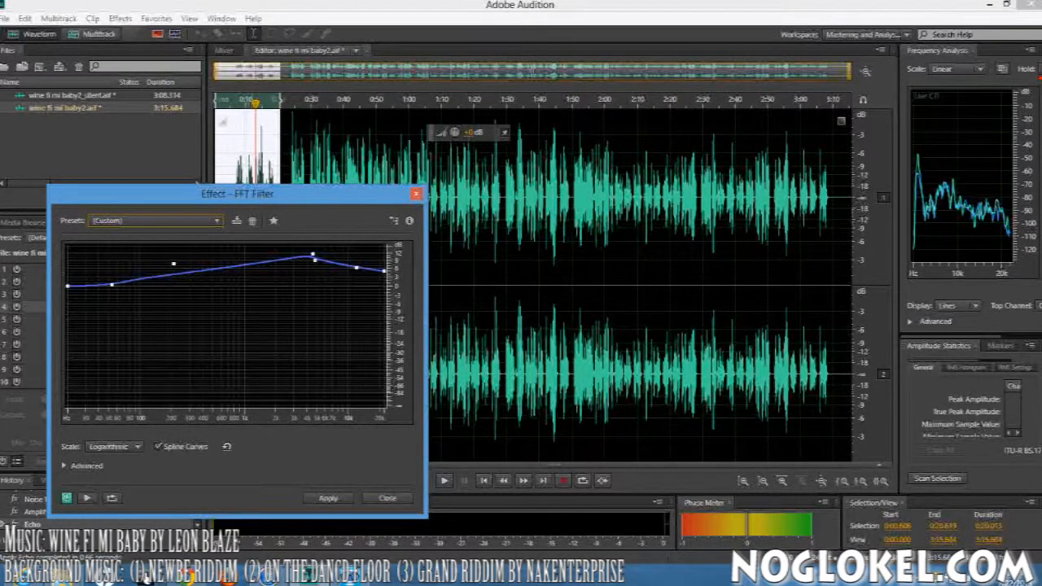
left_click(228, 103)
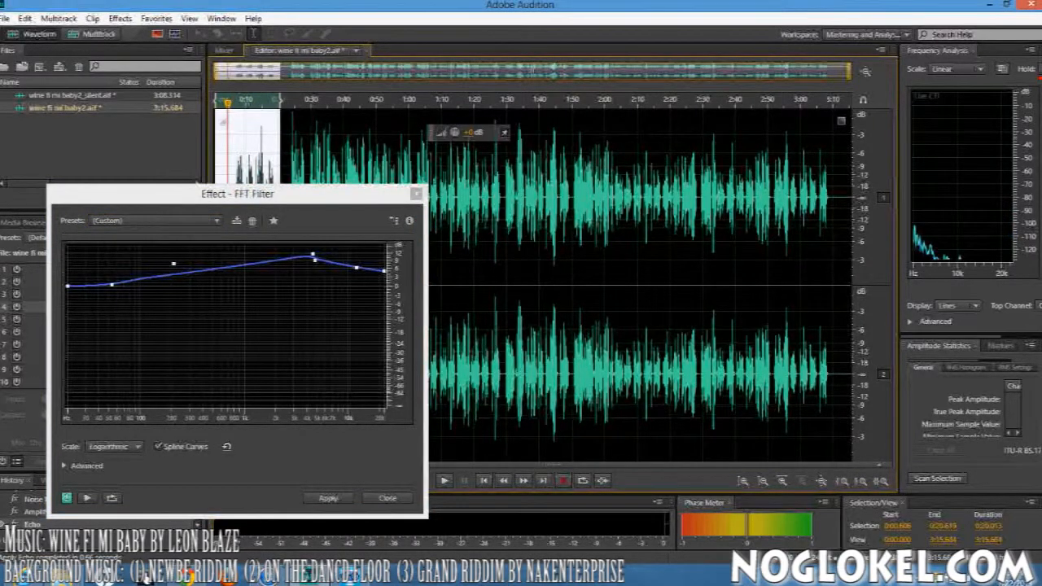
left_click(86, 498)
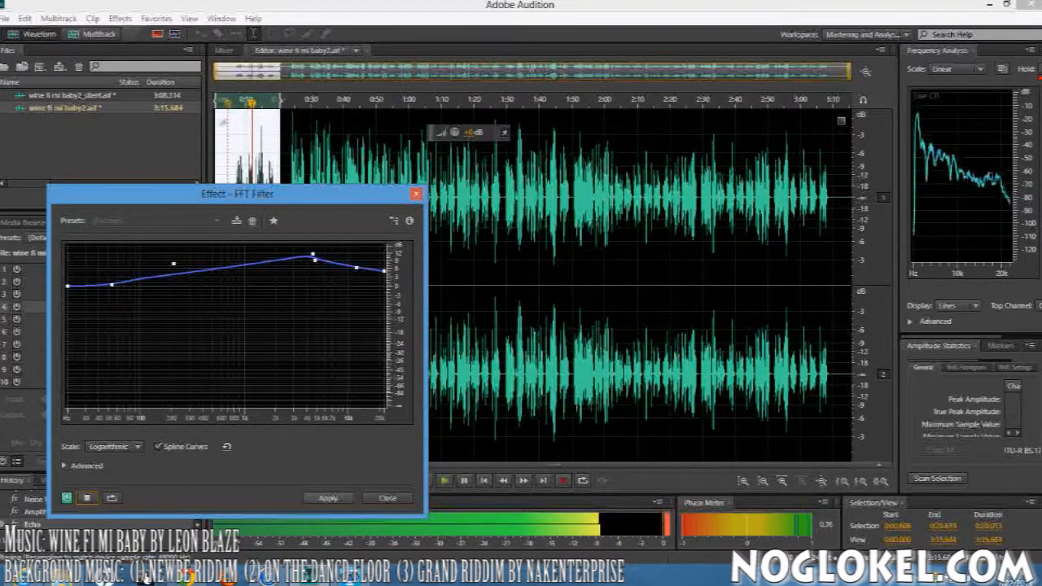
left_click(328, 499)
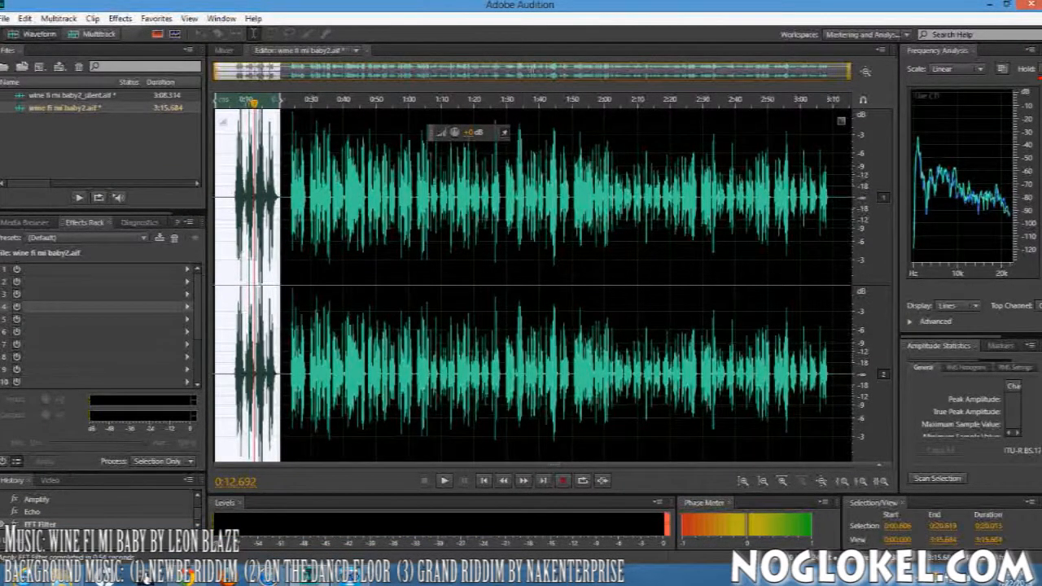
Apply the Parametric Equalizer with the Vocal Enhancer preset to the selected section and play back part of it
left_click(120, 18)
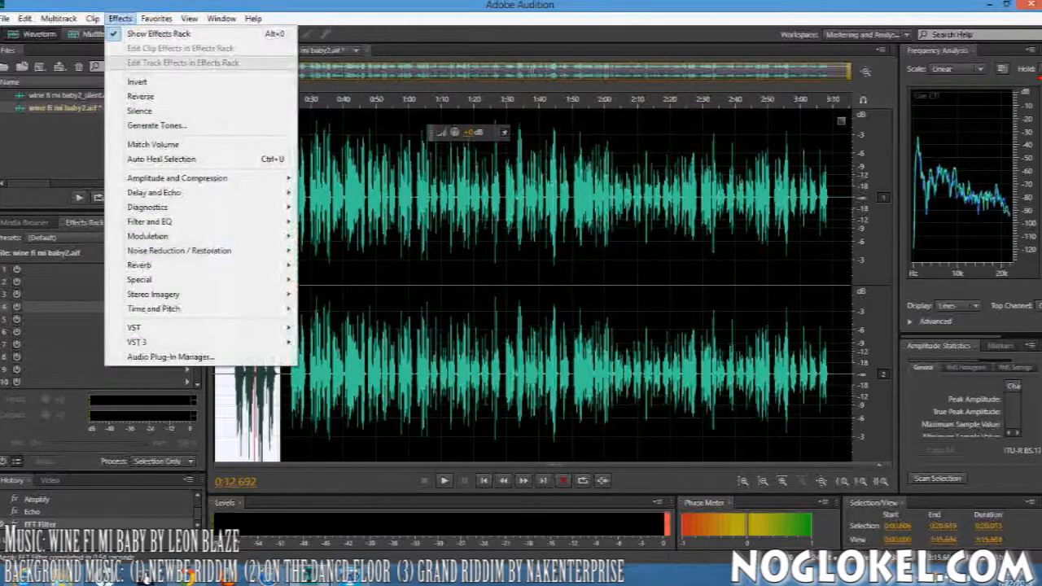
mouse_move(204, 222)
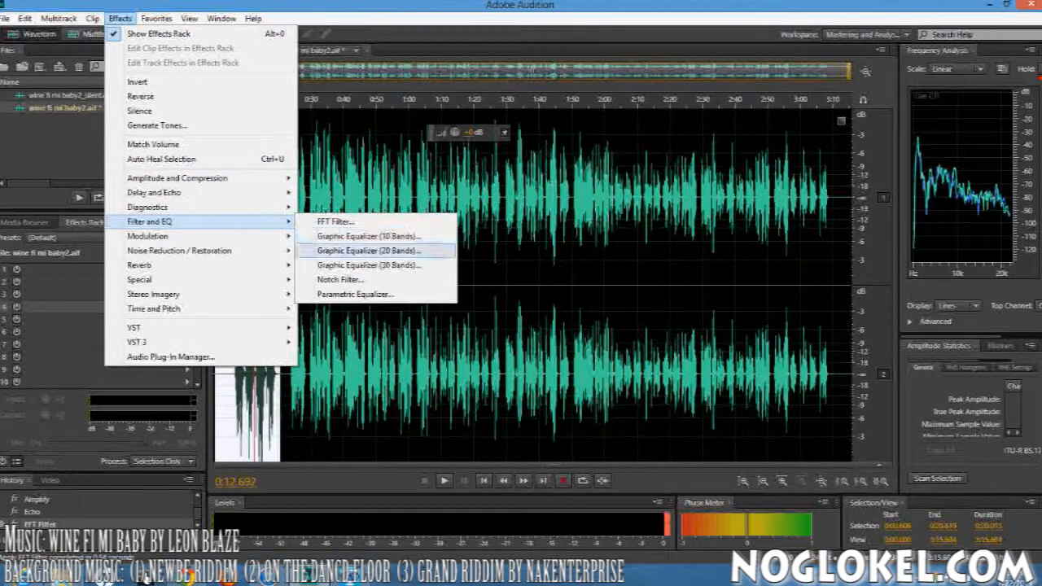
left_click(354, 294)
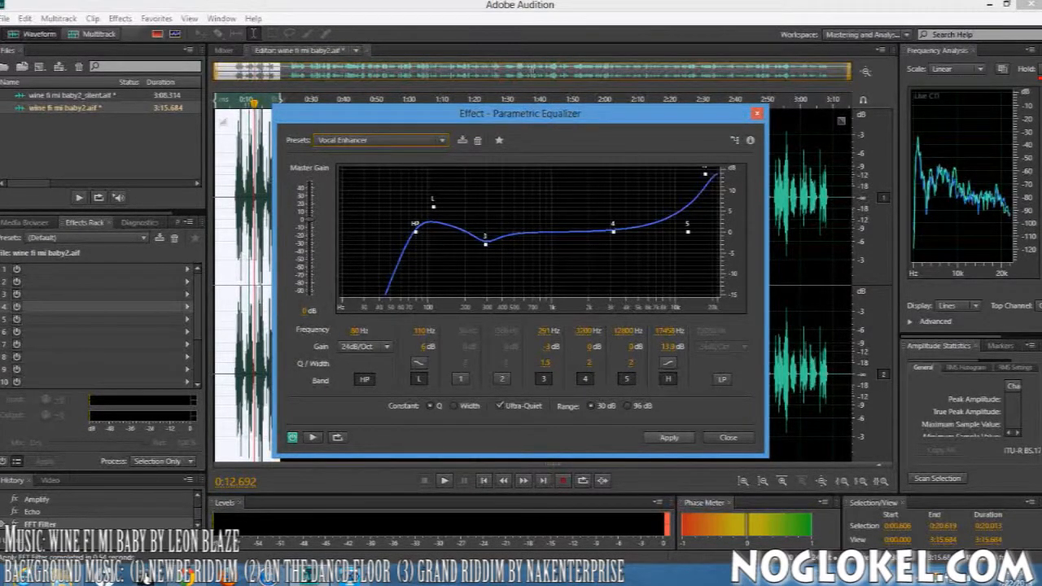
left_click(669, 437)
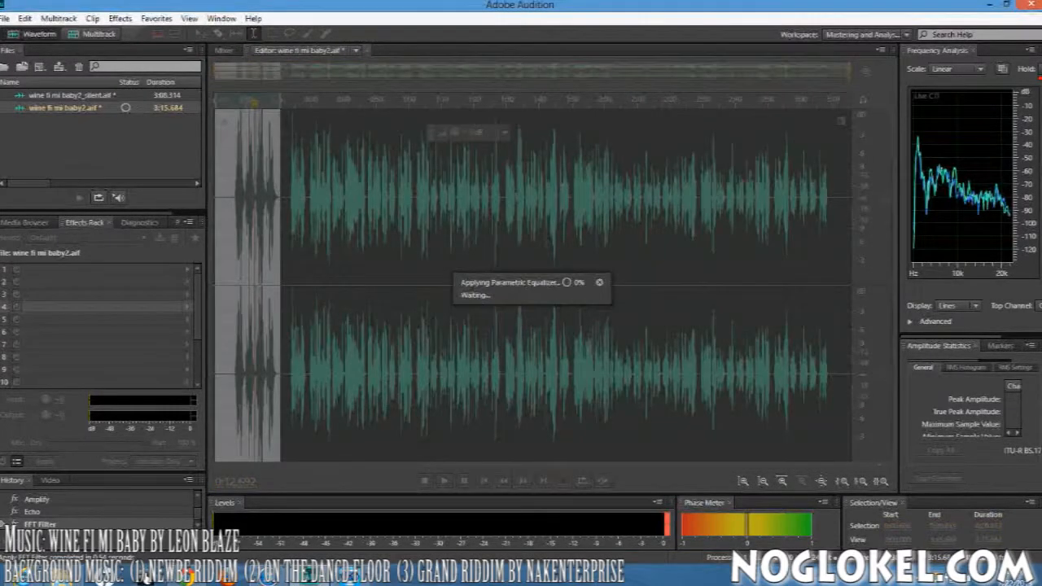
key("space")
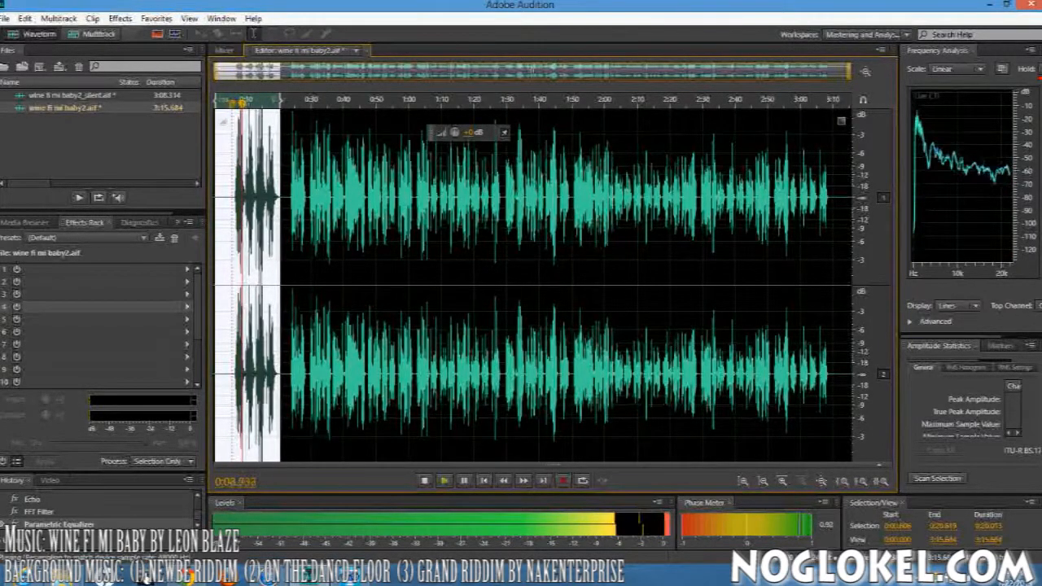
key("space")
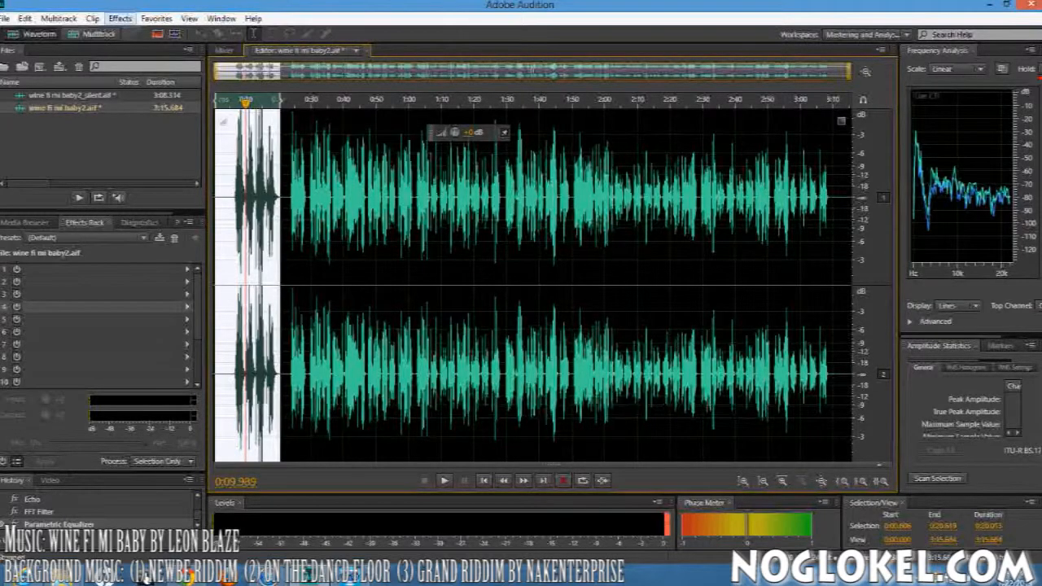
Apply the Chorus effect with the 5 Voices preset to the selected section and play back part of it
left_click(120, 18)
mouse_move(147, 235)
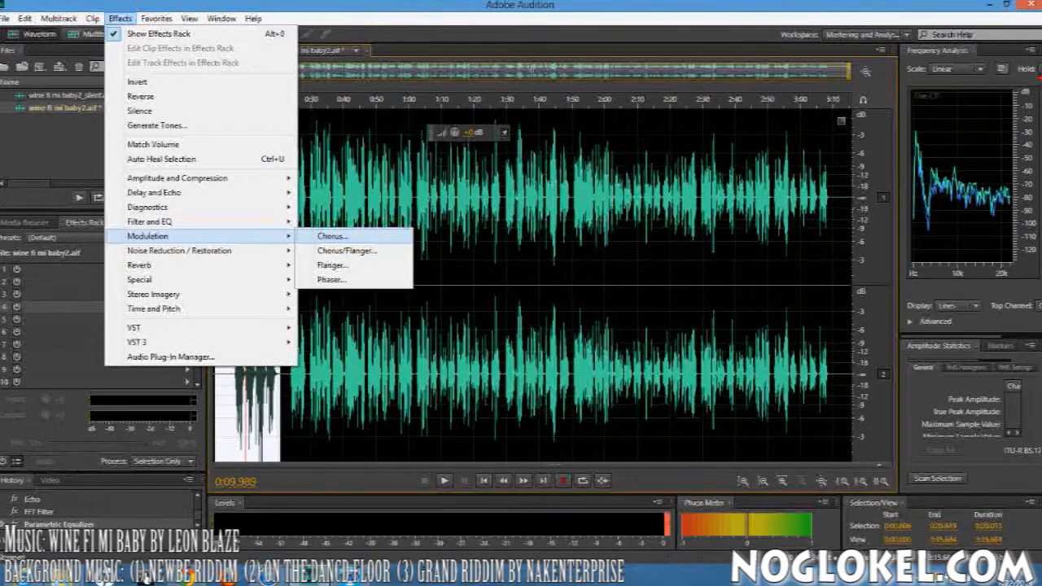
left_click(331, 236)
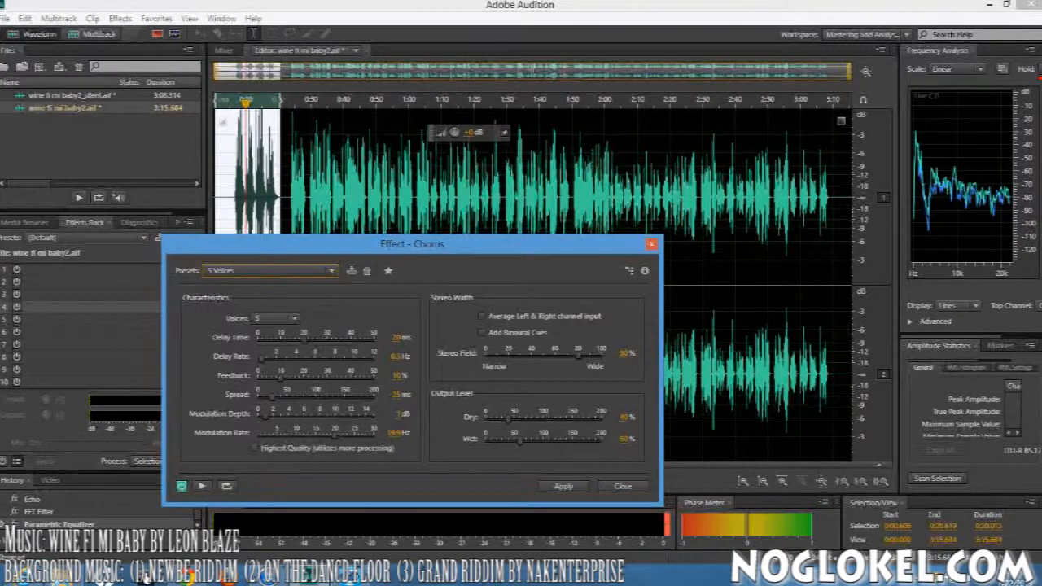
left_click_drag(412, 244, 329, 207)
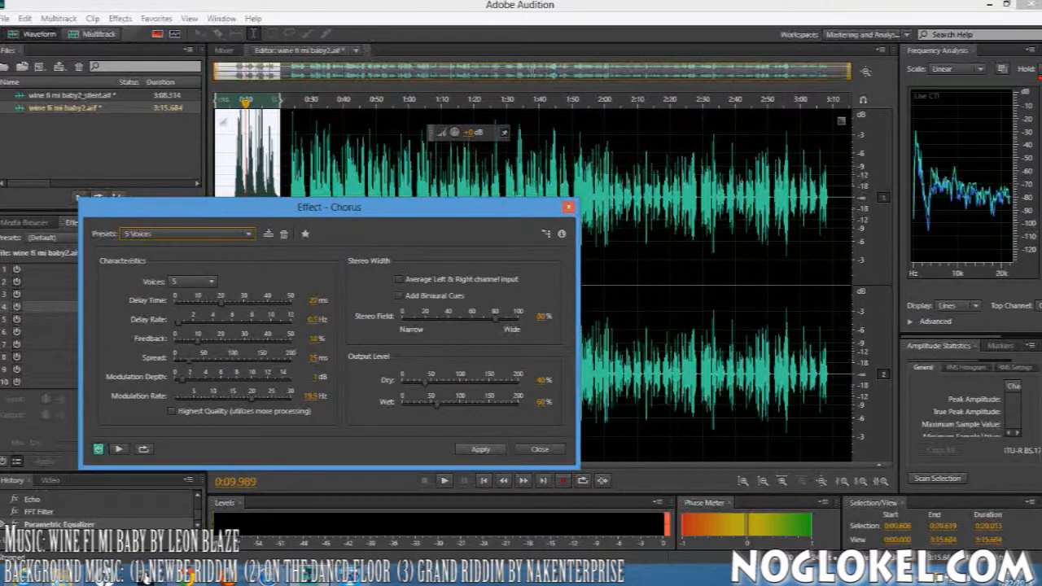
left_click(480, 449)
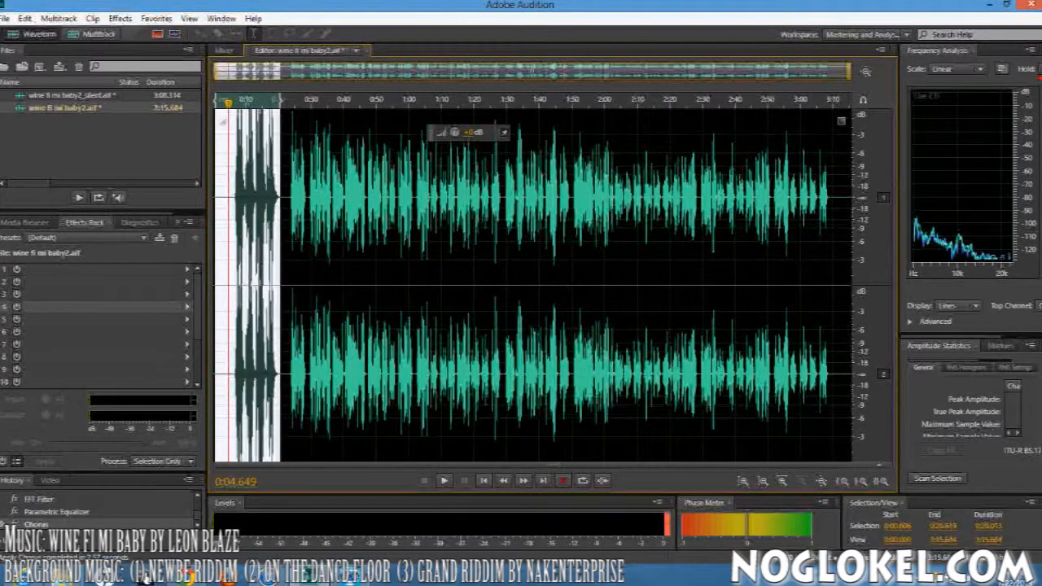
key("space")
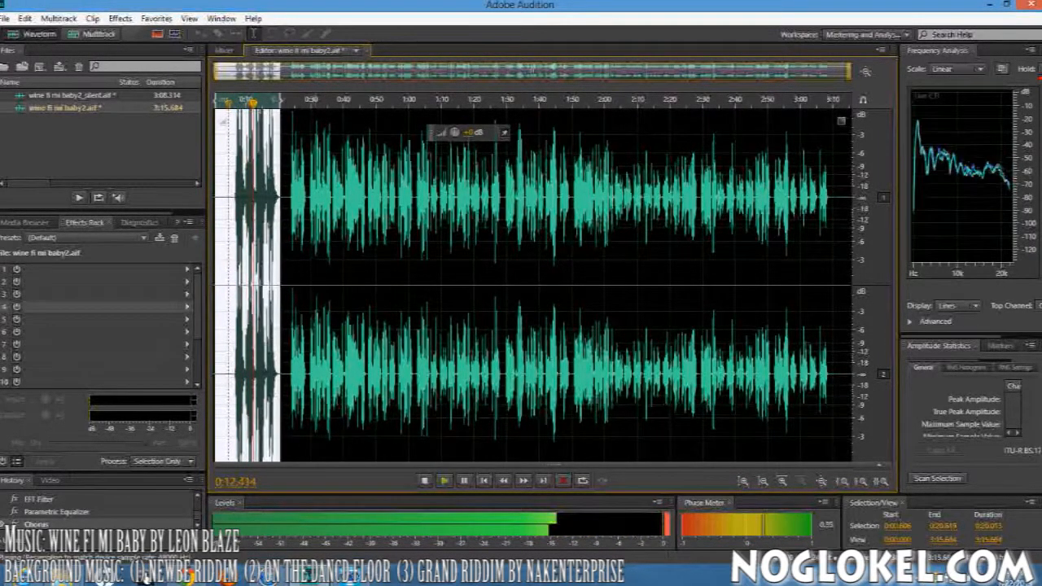
key("space")
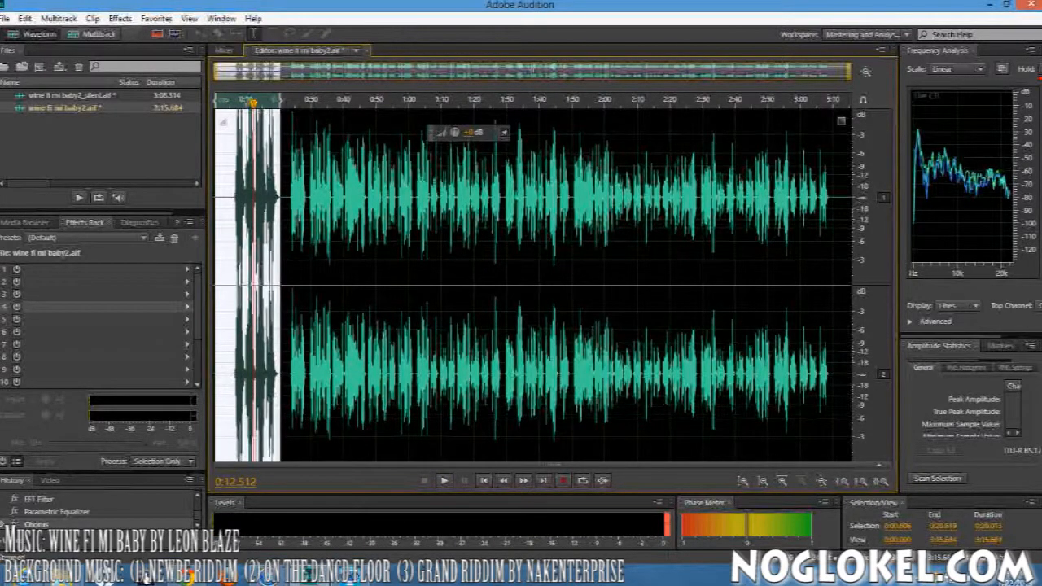
Apply Studio Reverb with its custom settings to the selected section and play back part of it from near the start
left_click(120, 18)
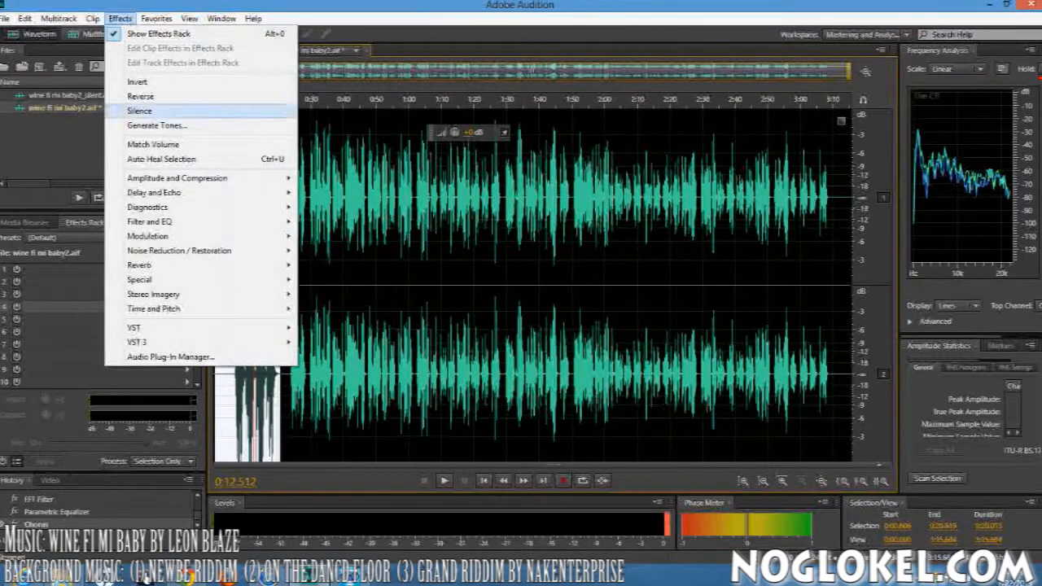
mouse_move(203, 265)
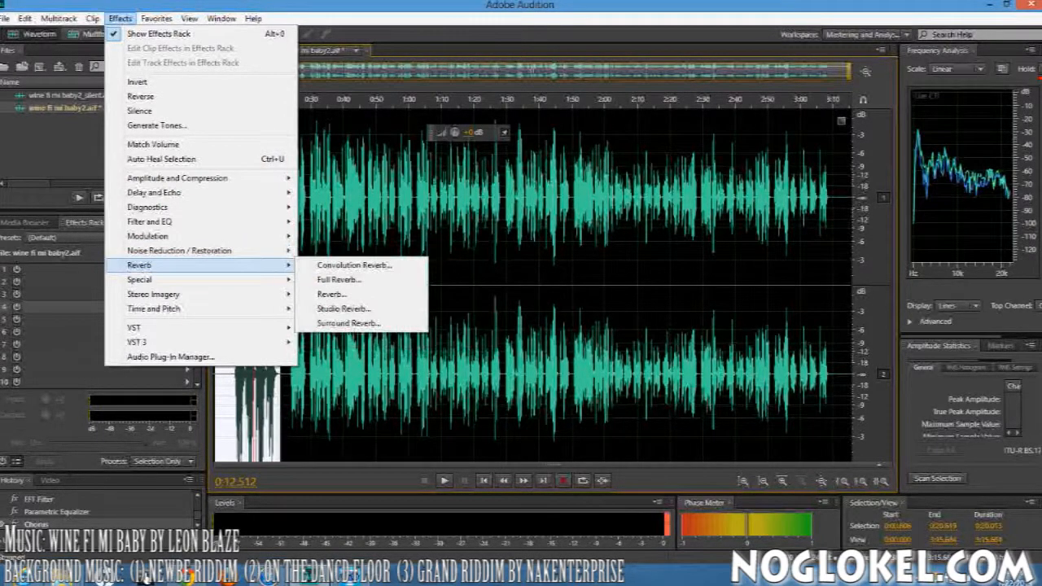
left_click(343, 309)
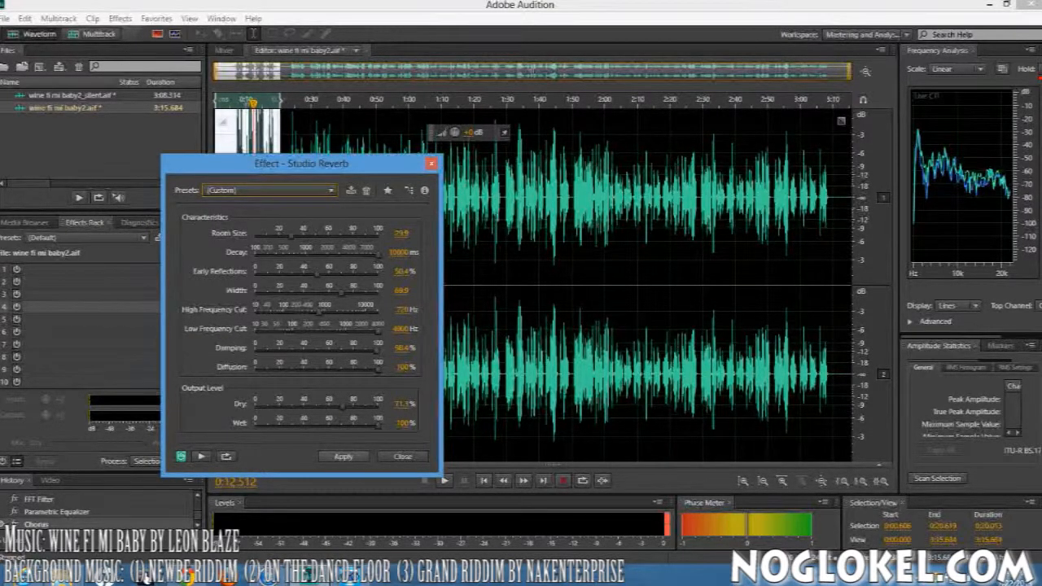
left_click(343, 456)
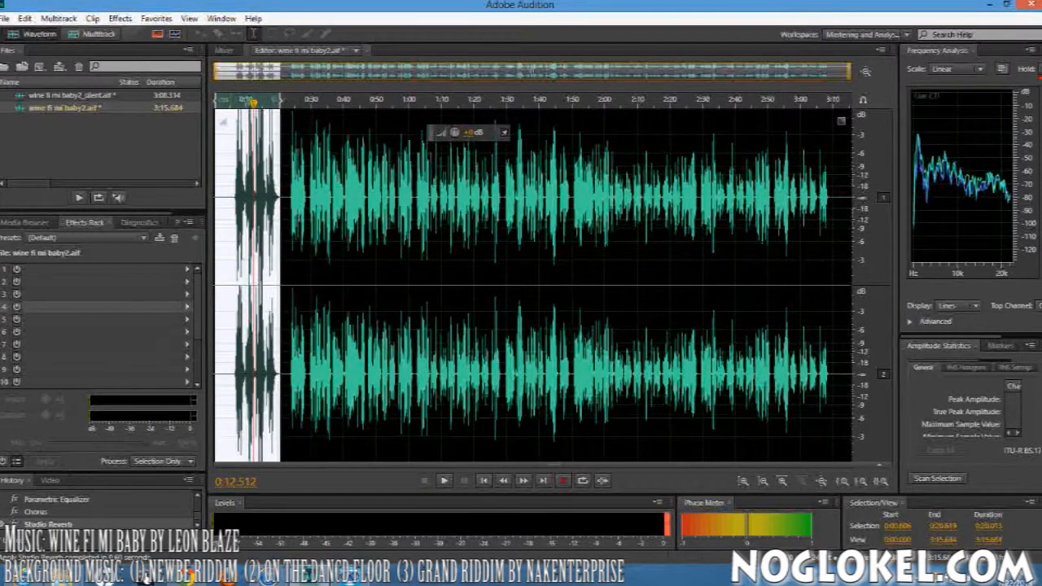
left_click(231, 101)
key("space")
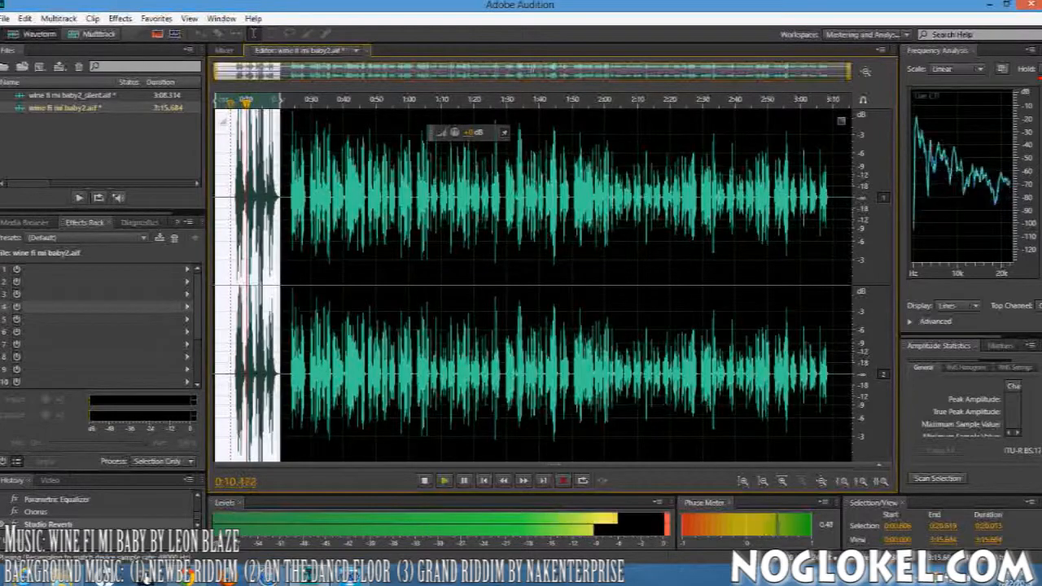
key("space")
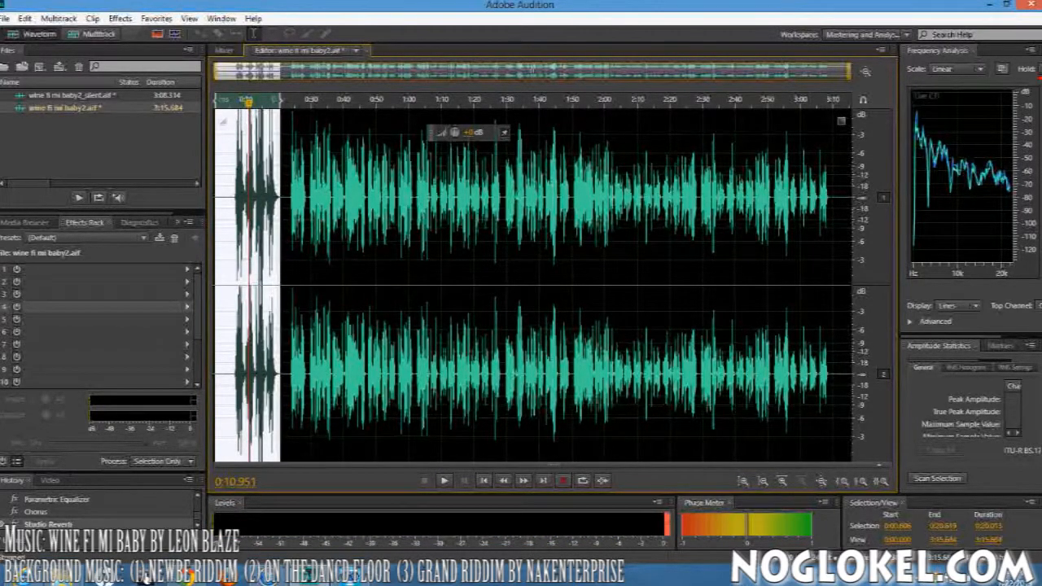
Listen to the unprocessed audio after the selection, including from about 1:00 and from about 0:50
key("space")
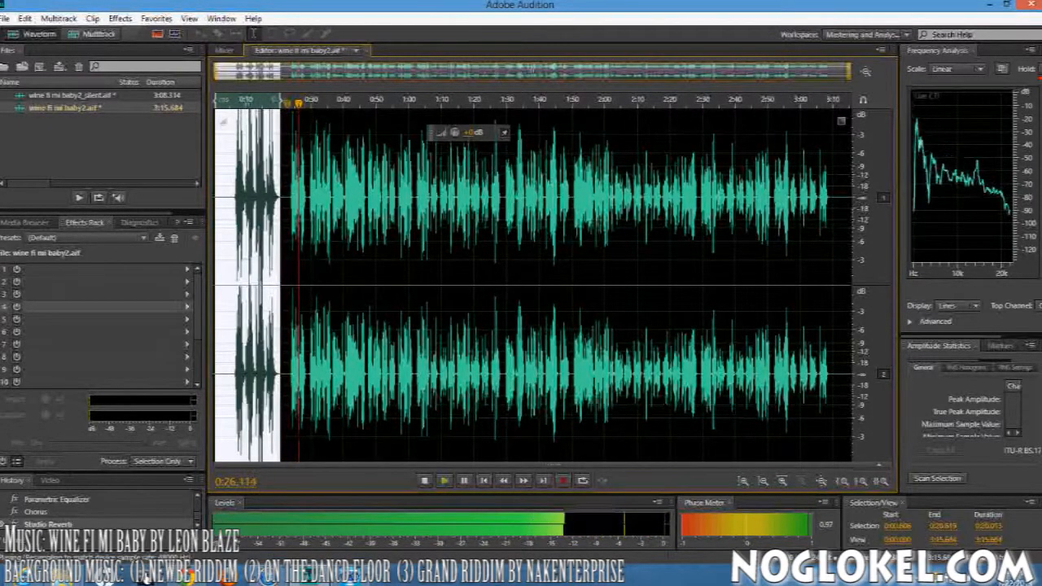
left_click(409, 101)
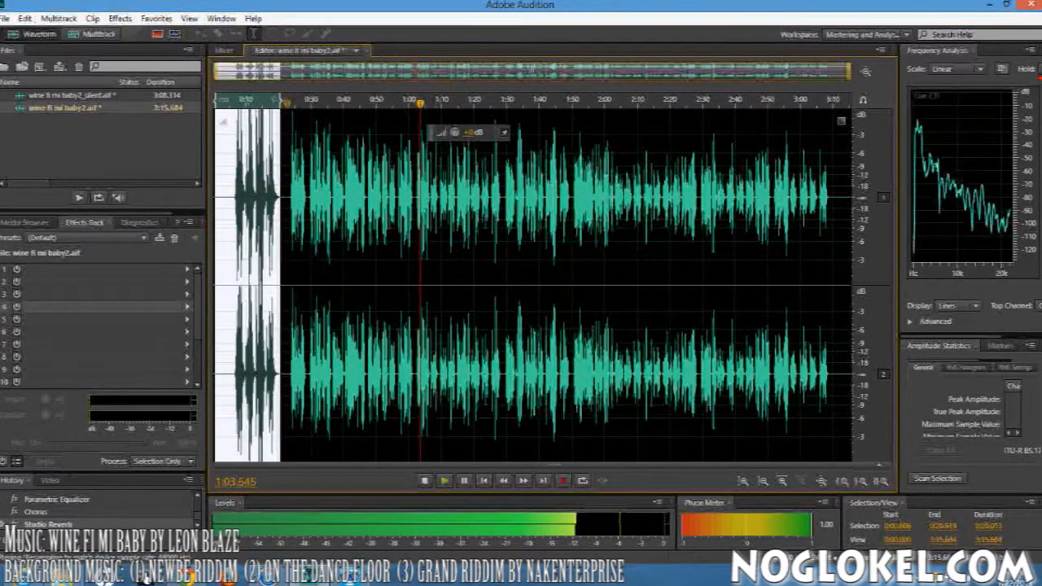
left_click(375, 101)
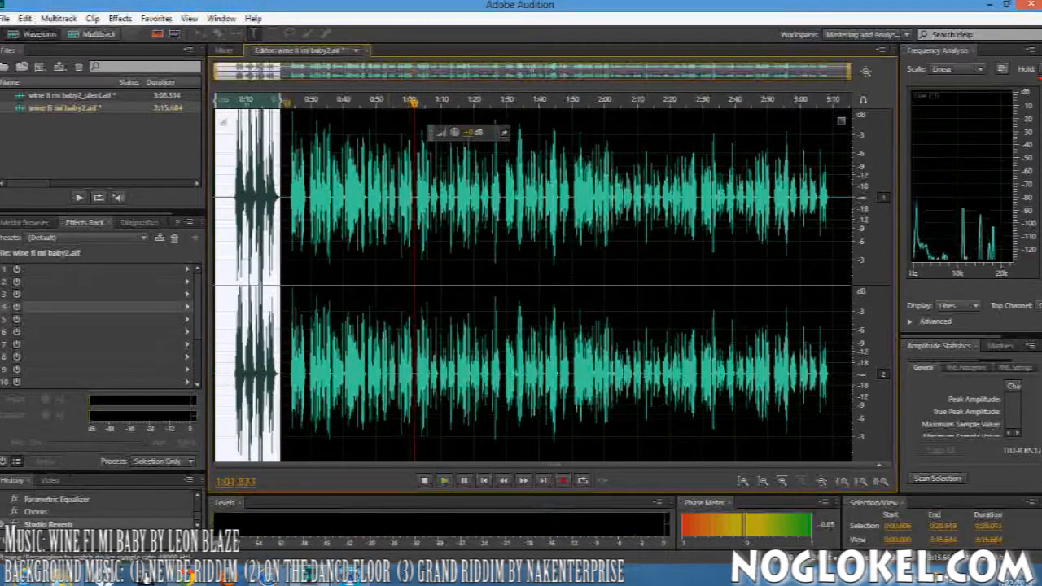
Select the section from about 0:53.8 to 1:28.9 in the waveform and stop playback
left_click(389, 244)
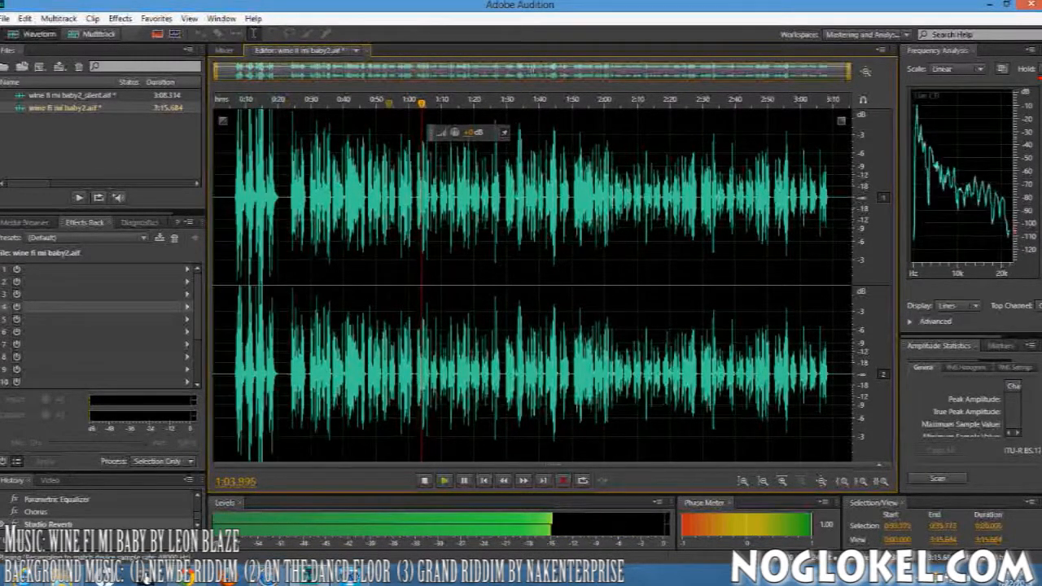
left_click_drag(390, 244, 397, 244)
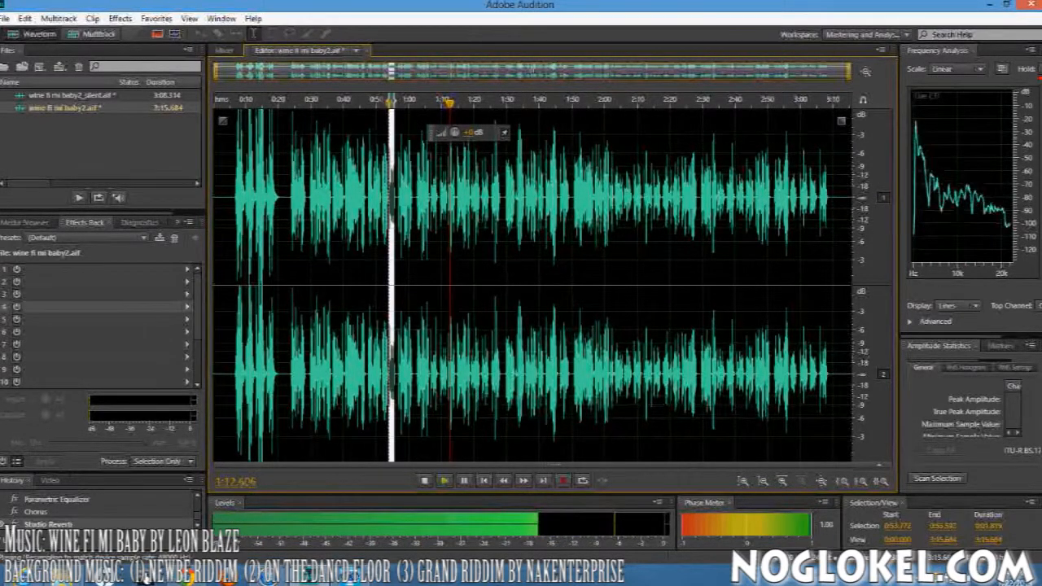
left_click_drag(391, 245, 503, 244)
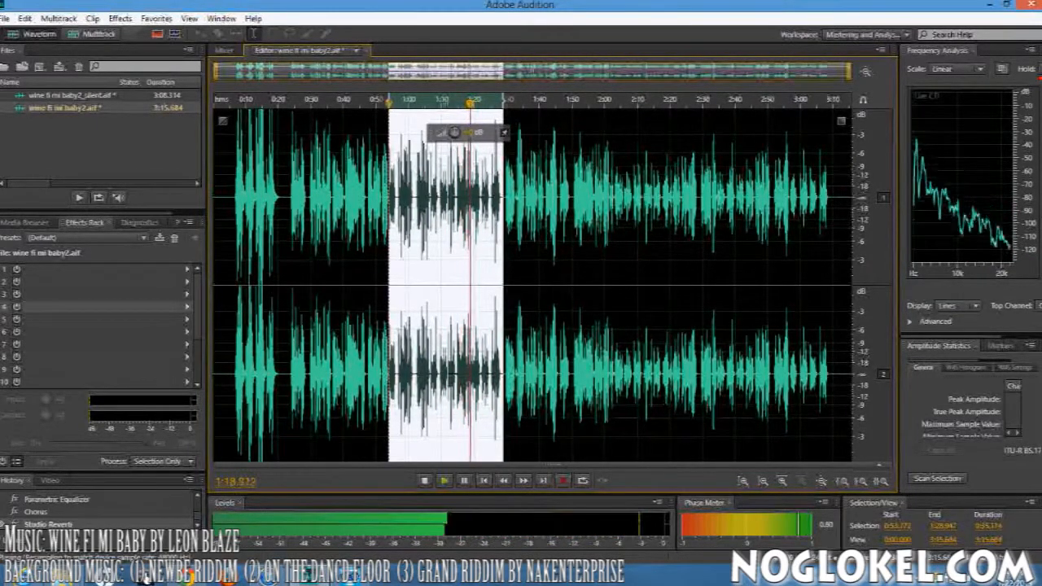
key("space")
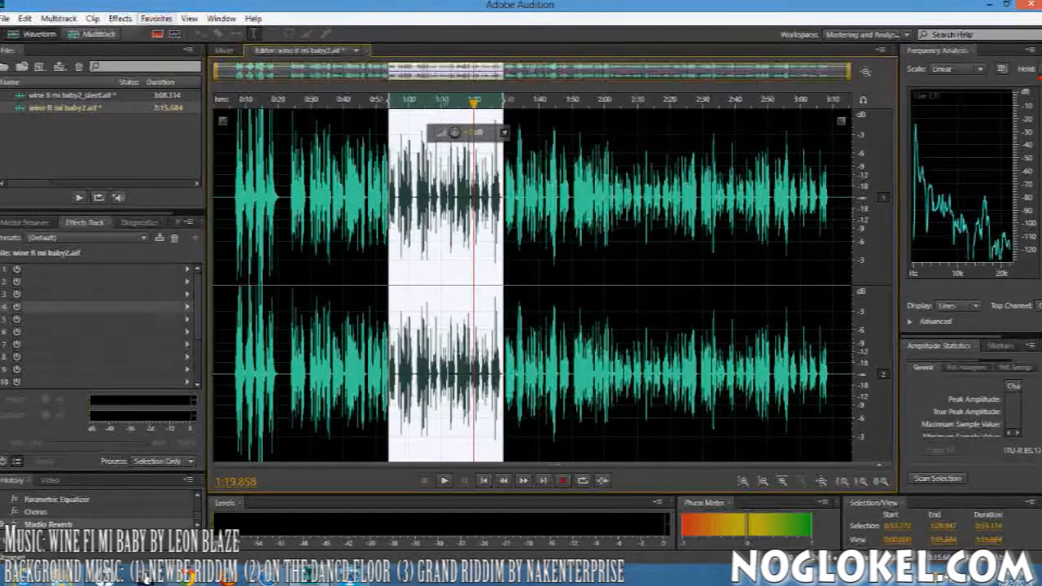
Apply the FFT Filter with its custom curve to the section selected from about 0:54 to 1:29
left_click(120, 17)
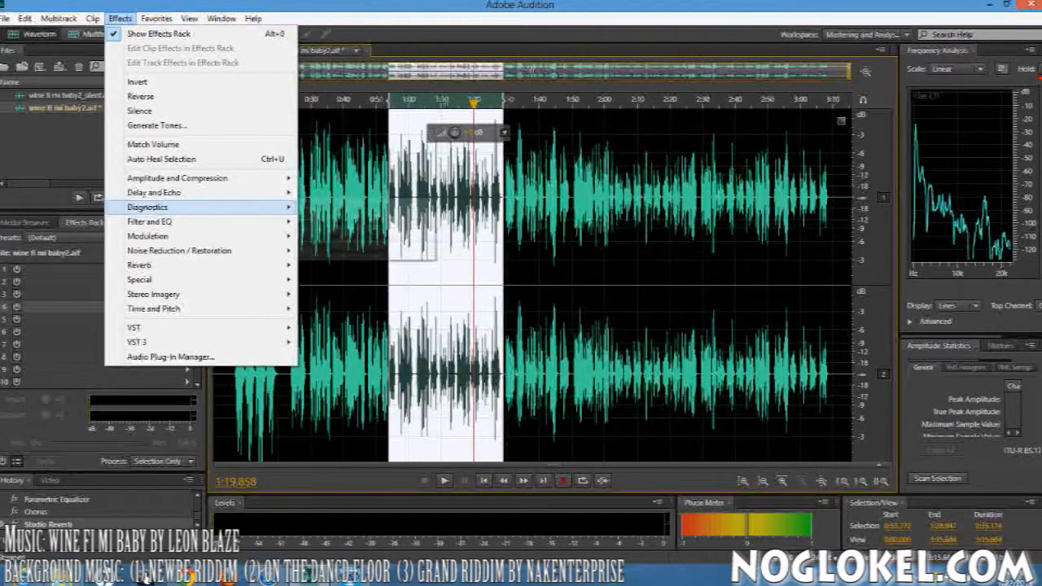
mouse_move(163, 192)
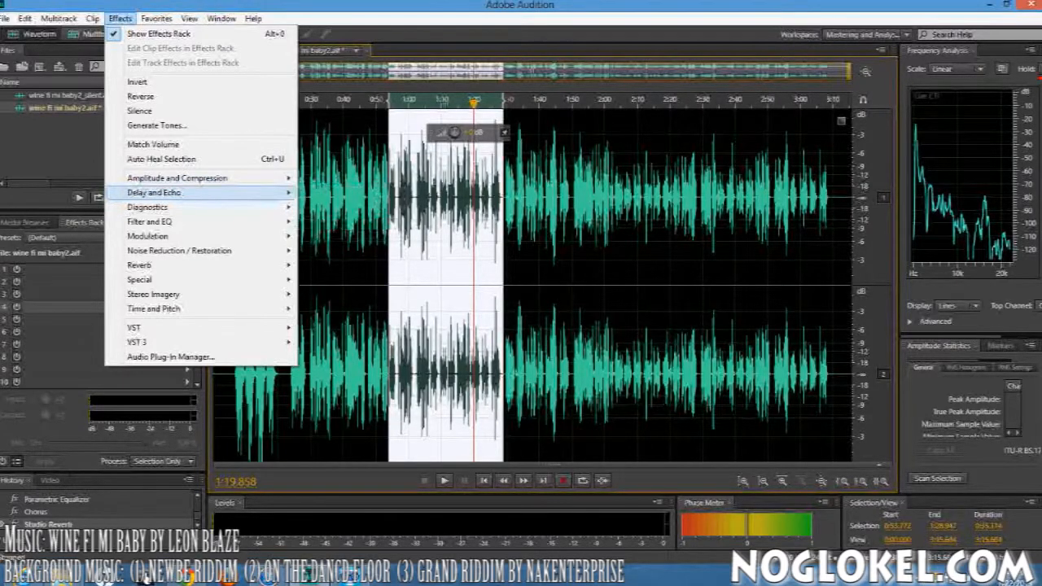
mouse_move(291, 222)
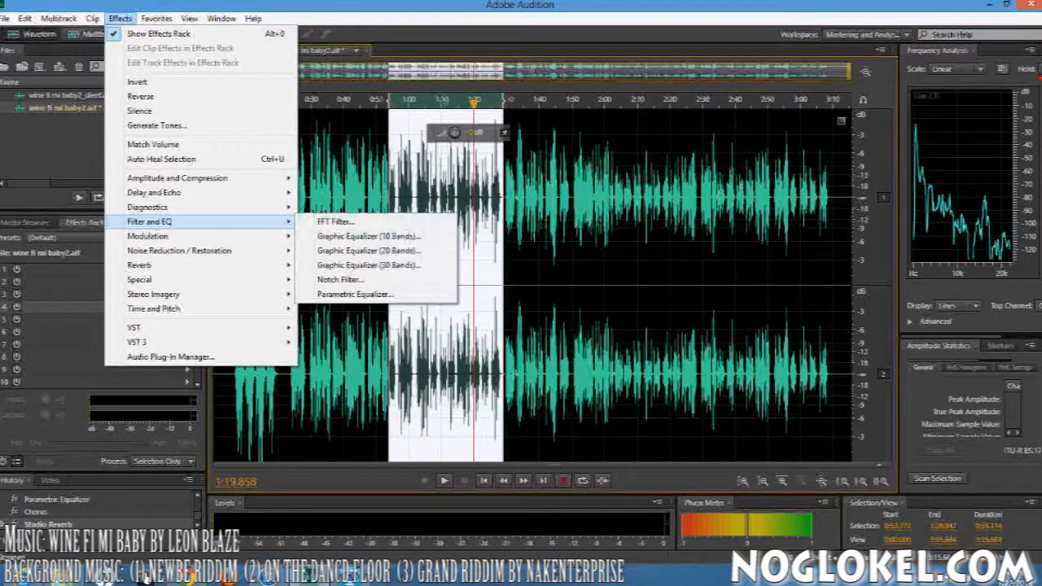
left_click(301, 222)
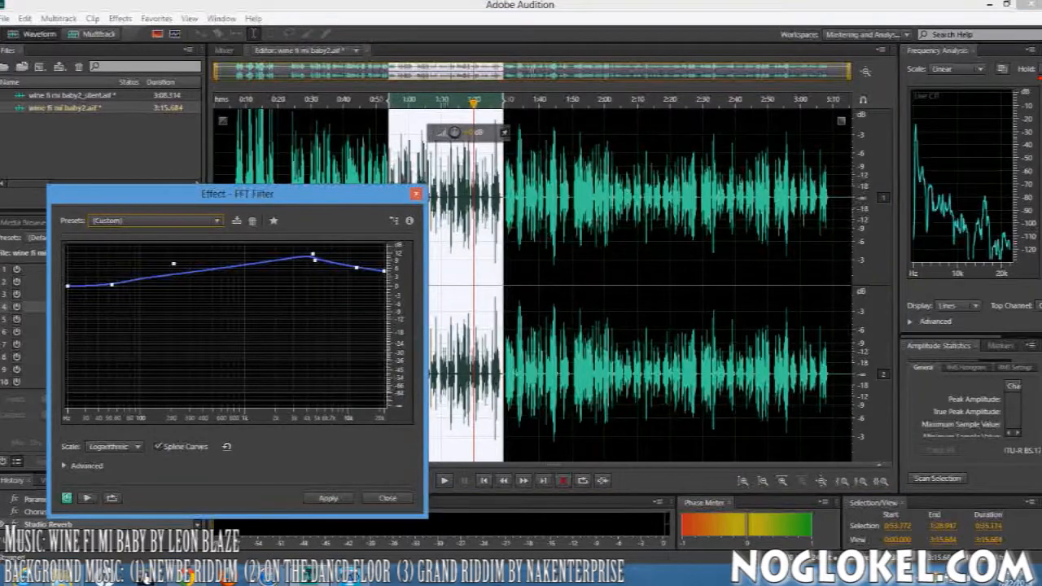
left_click(328, 497)
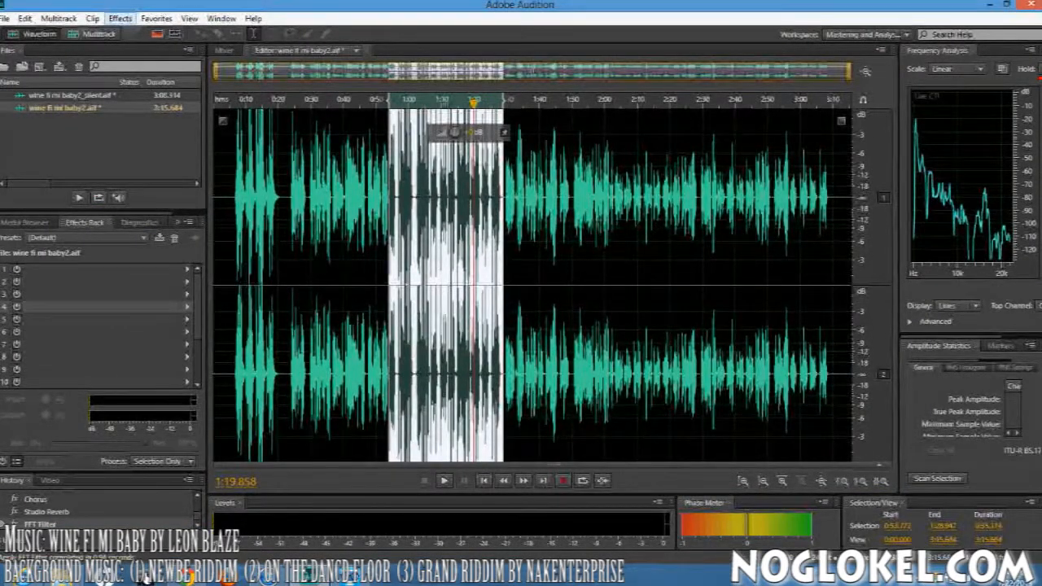
Apply the Parametric Equalizer with the Vocal Enhancer preset to the section from about 0:54 to 1:29
left_click(119, 18)
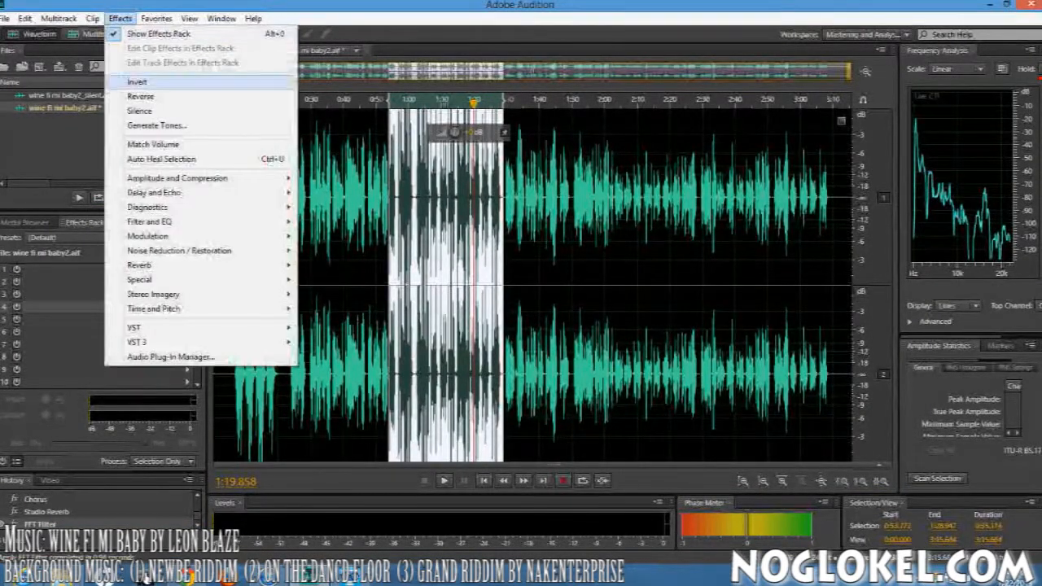
mouse_move(149, 222)
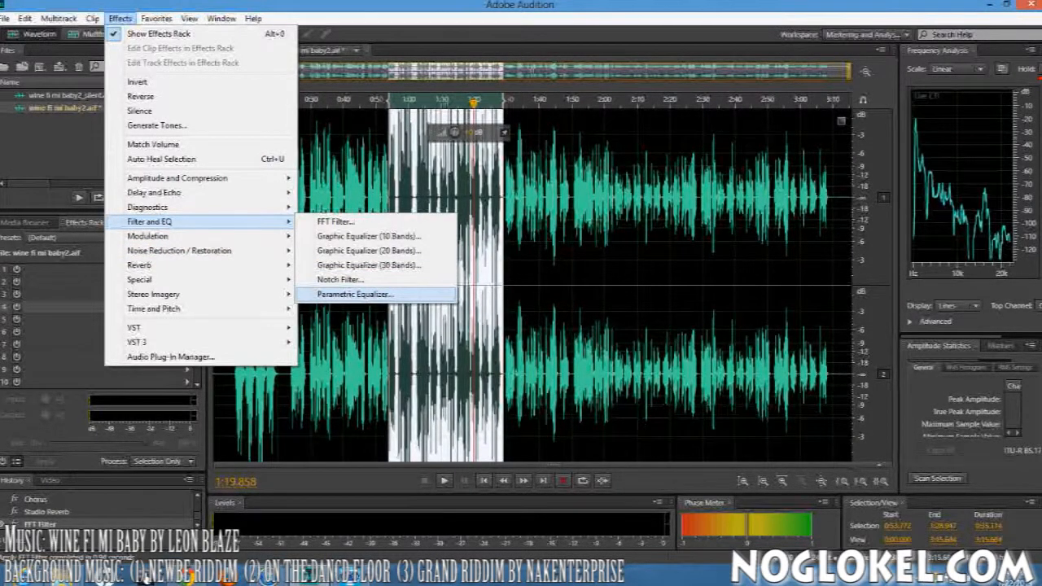
left_click(354, 294)
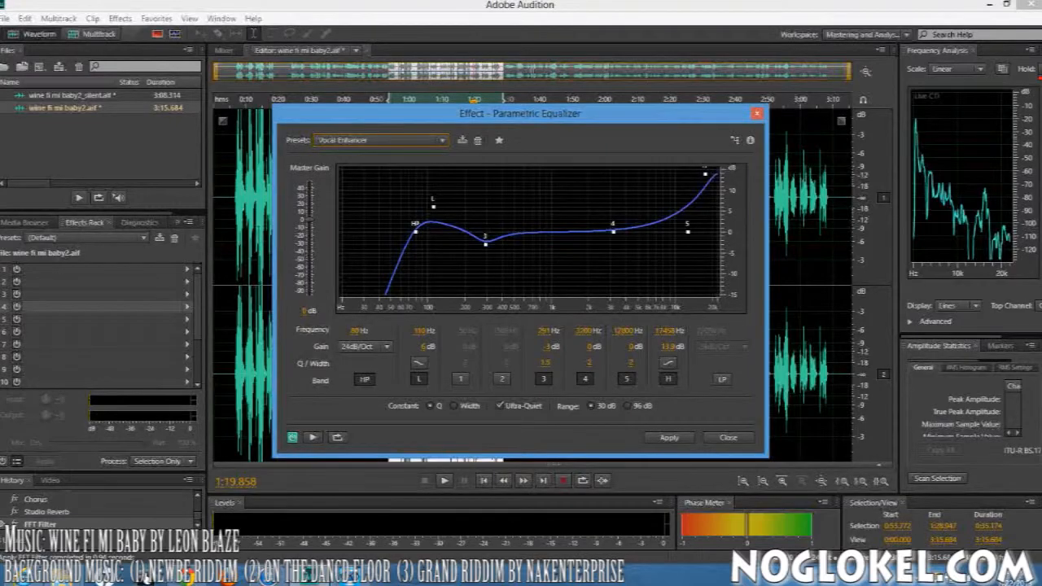
left_click(669, 438)
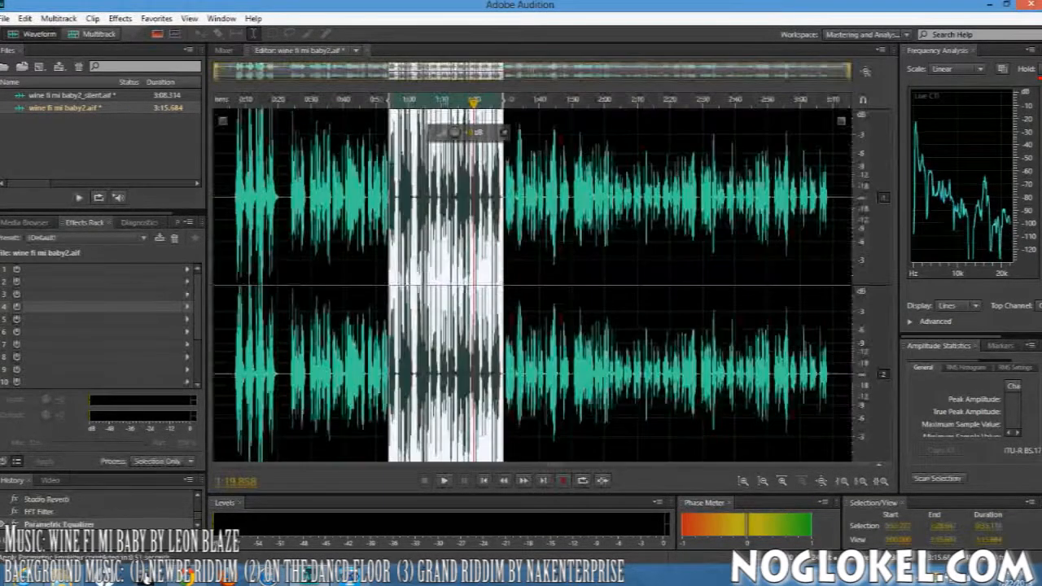
Apply the Chorus effect with the 5 Voices preset to the section from about 0:54 to 1:29
left_click(120, 18)
mouse_move(163, 236)
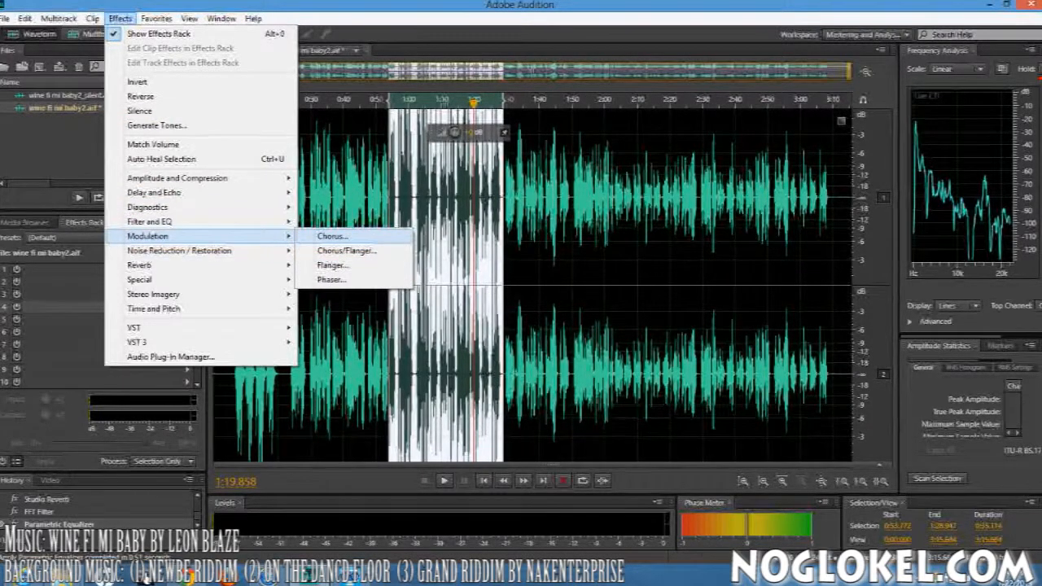
left_click(333, 236)
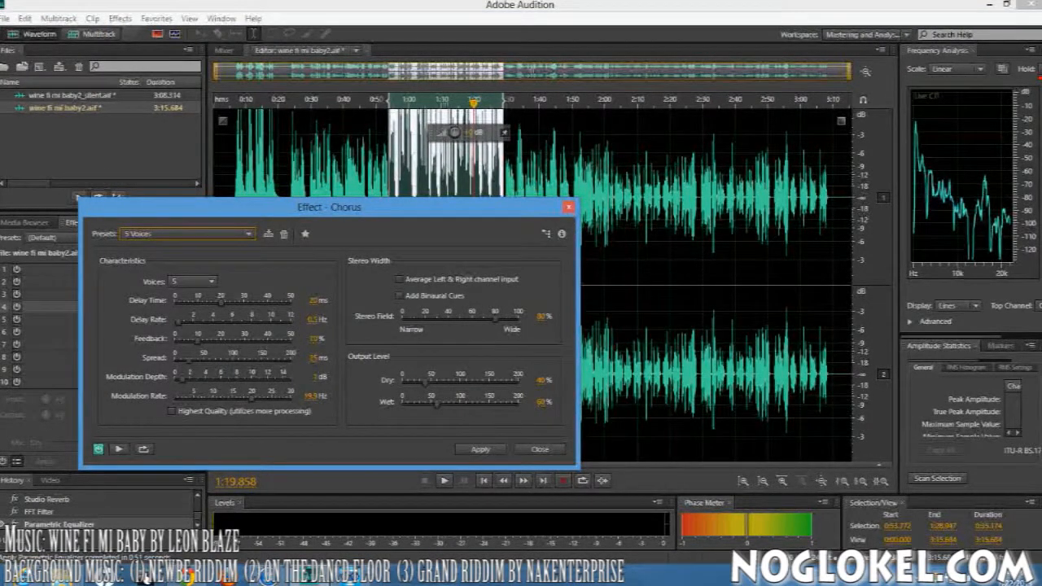
left_click(480, 450)
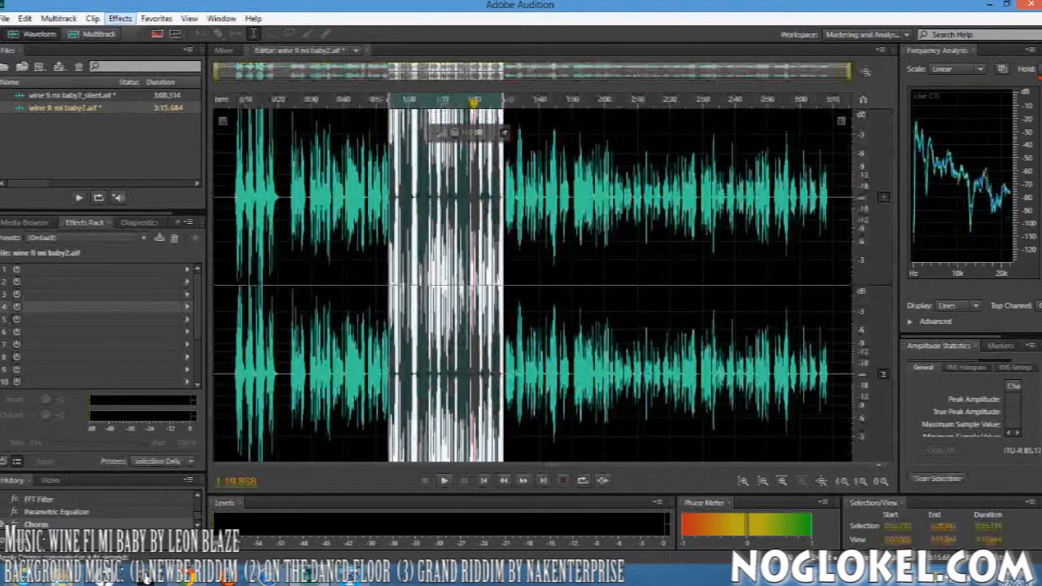
Apply Studio Reverb with its custom settings to the section from about 0:54 to 1:29
left_click(119, 17)
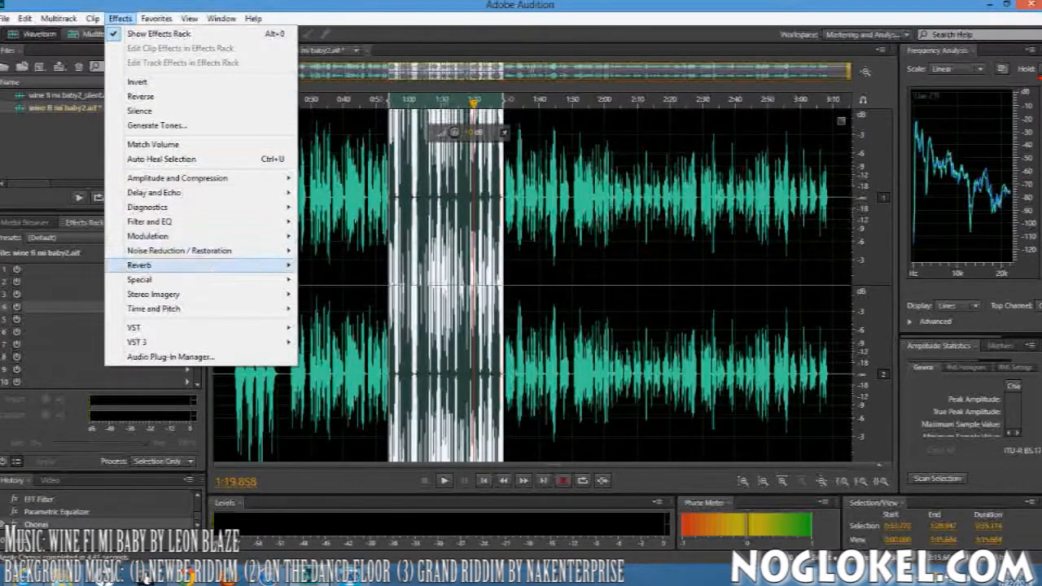
mouse_move(163, 264)
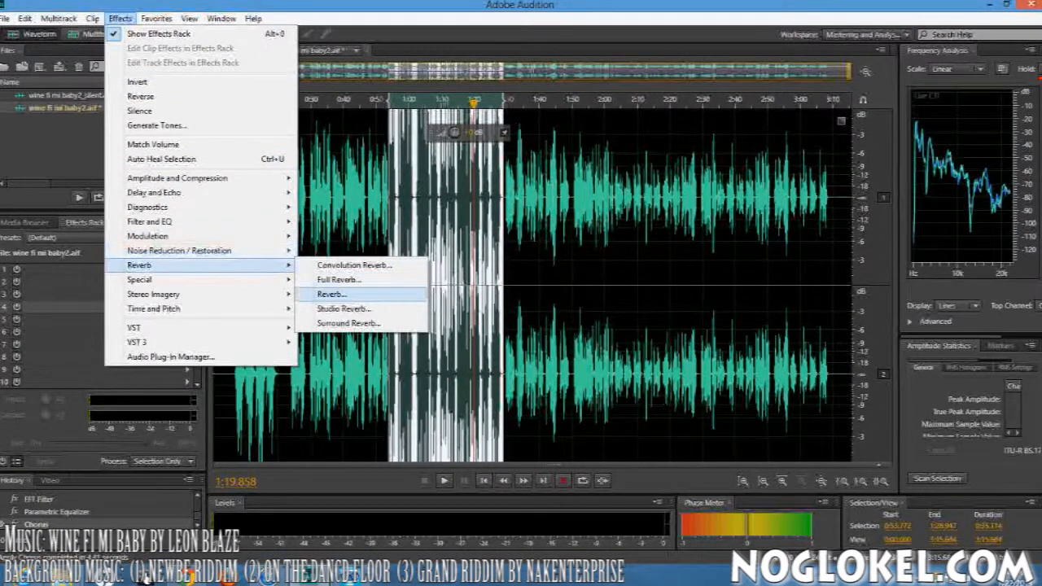
left_click(344, 309)
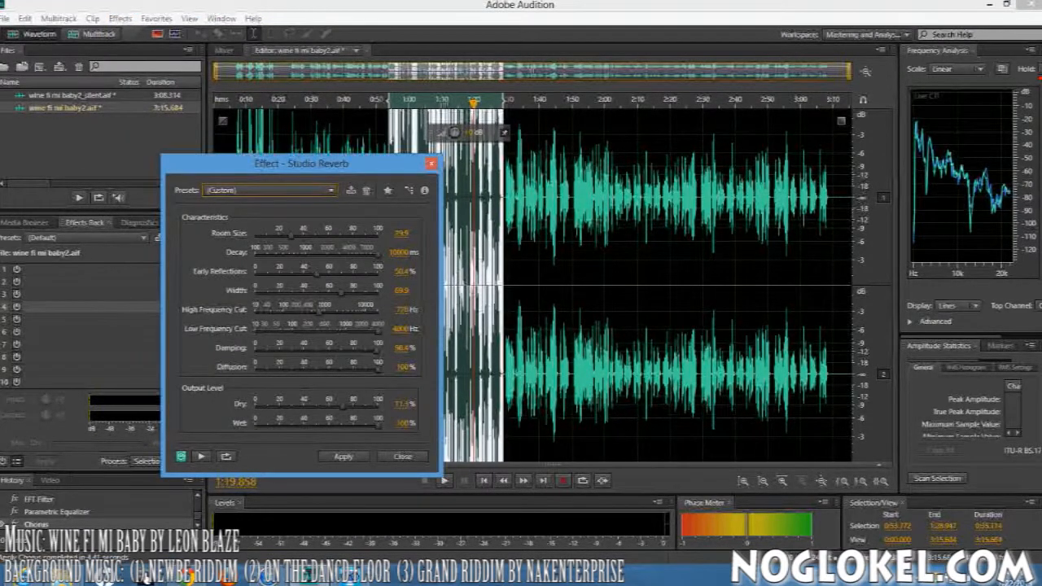
left_click(344, 456)
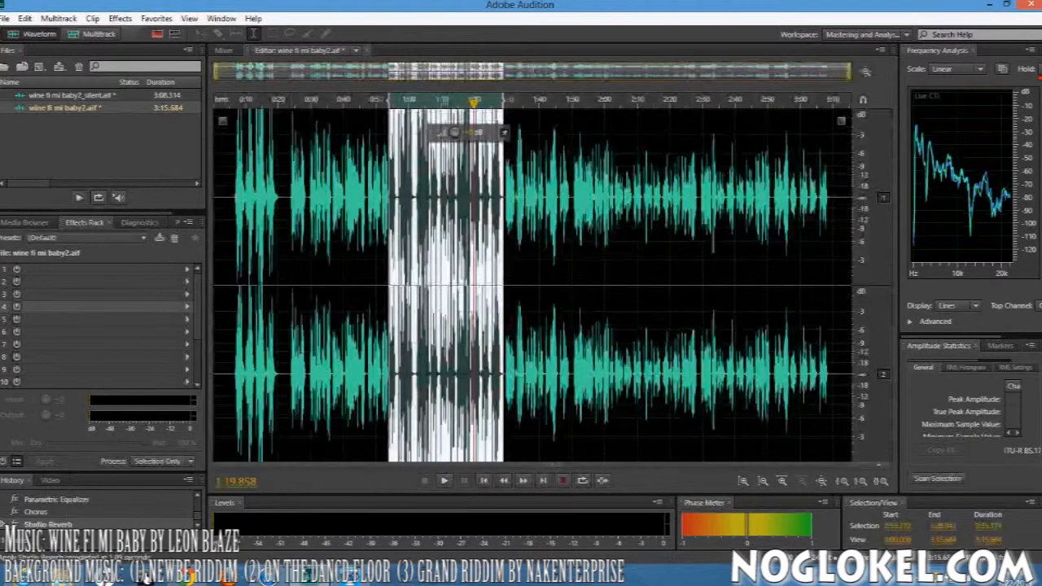
left_click(119, 18)
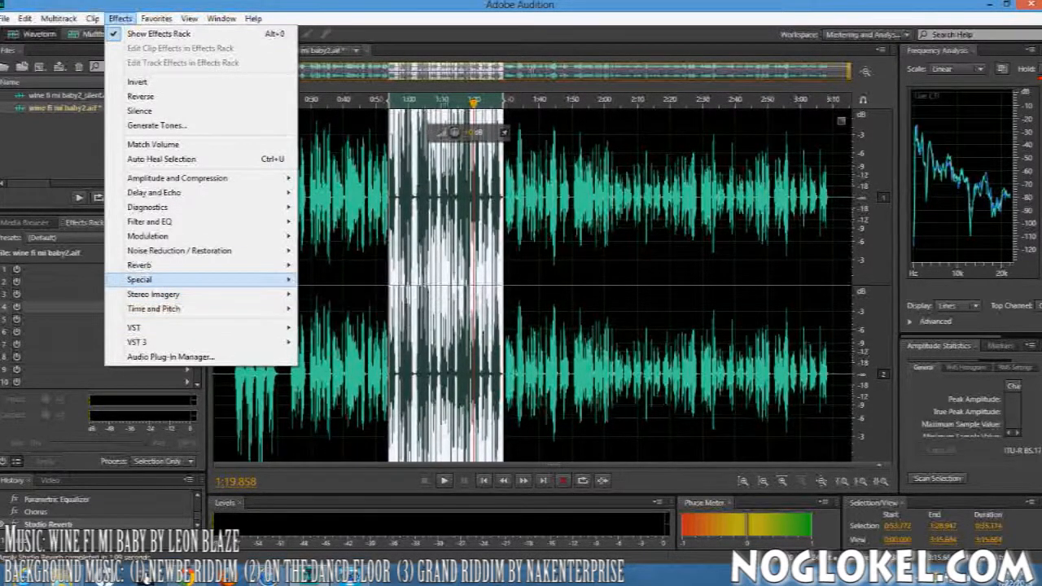
mouse_move(162, 280)
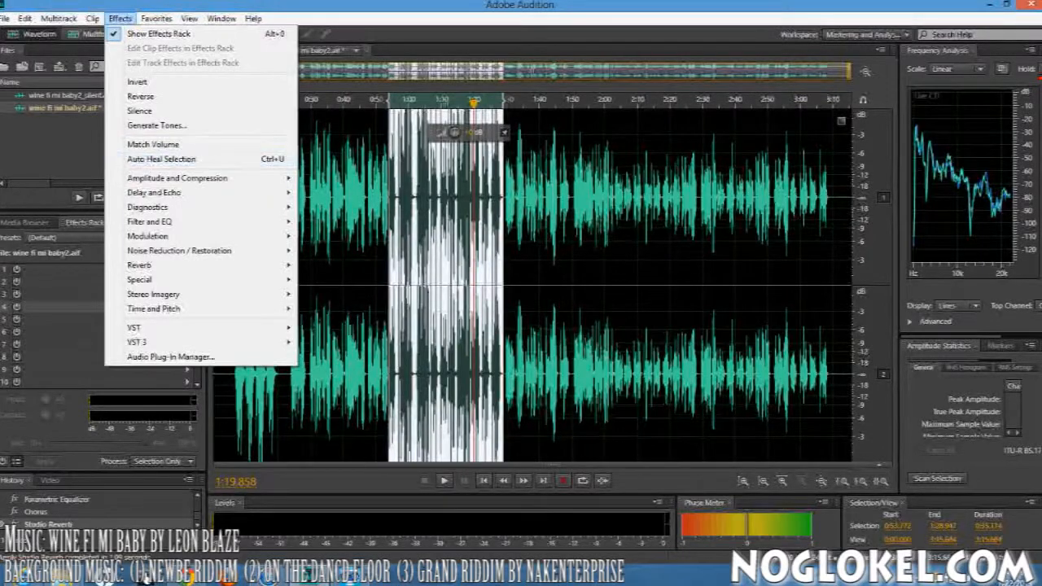
mouse_move(163, 236)
key("Escape")
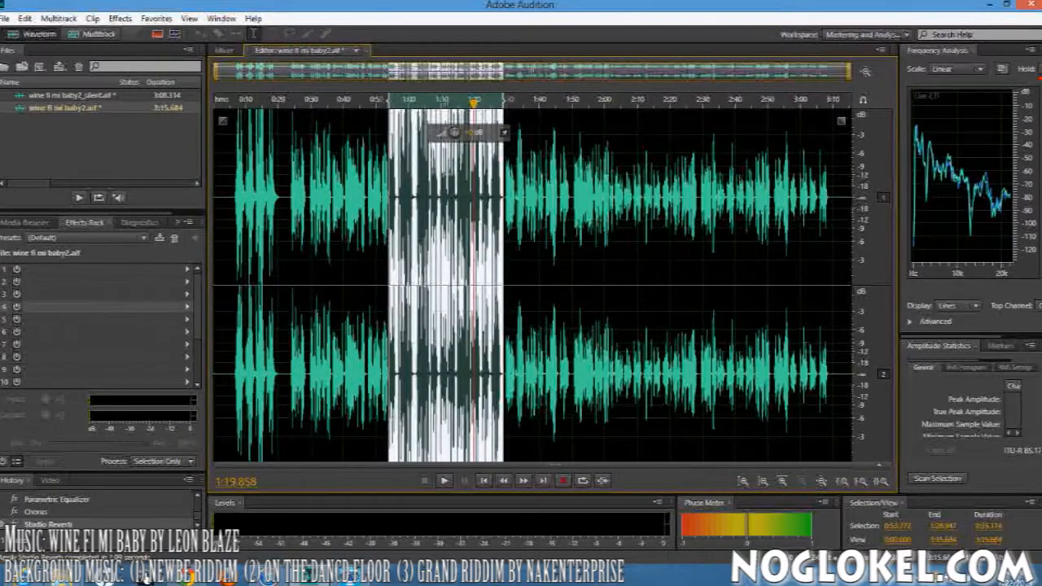
Select the unprocessed section from about 0:22.4 to 0:53.6 and play the audio across its end into the processed section
left_click_drag(286, 277, 397, 277)
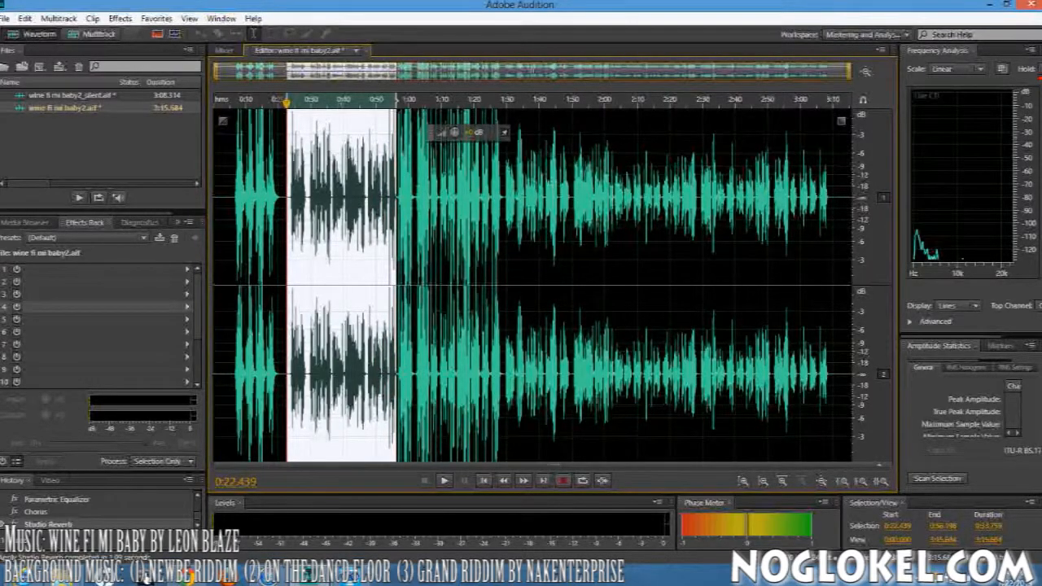
key("space")
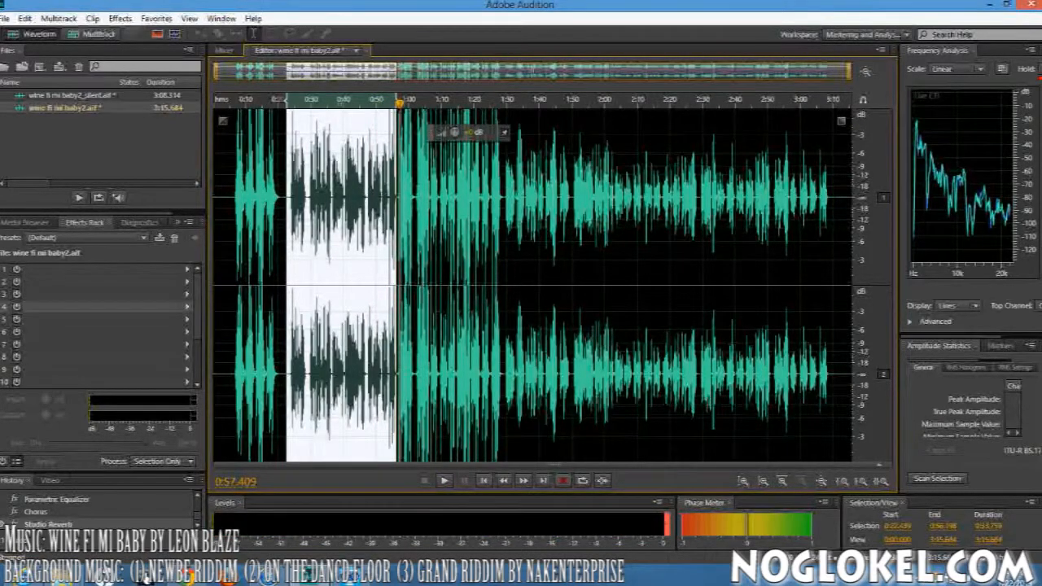
left_click_drag(396, 245, 387, 245)
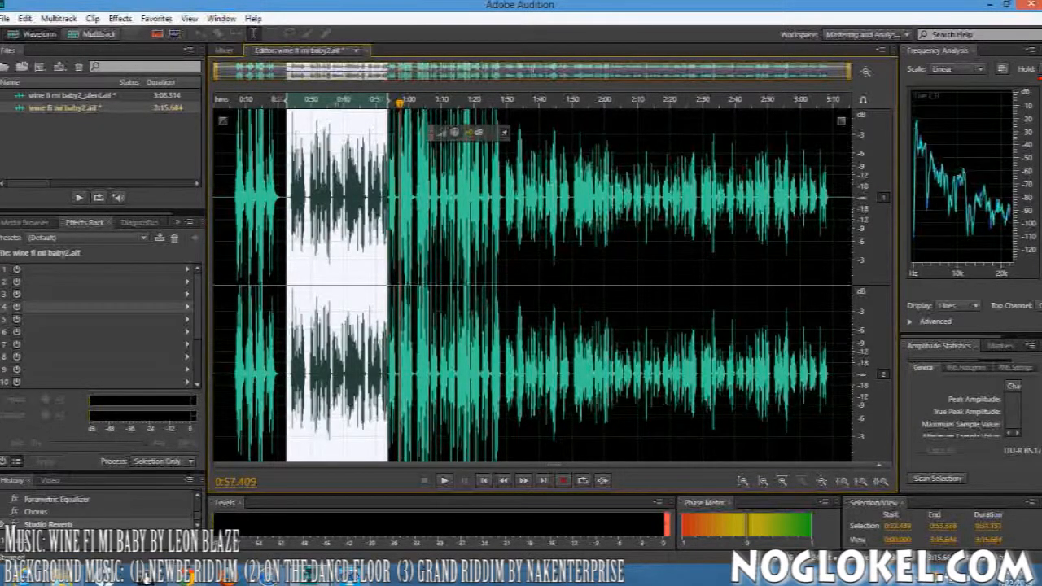
key("space")
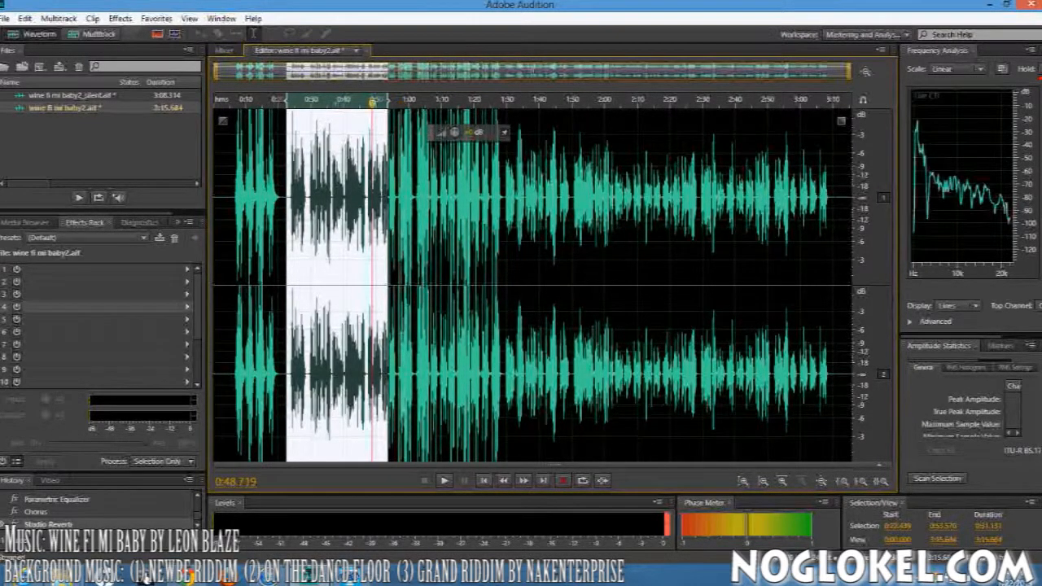
key("space")
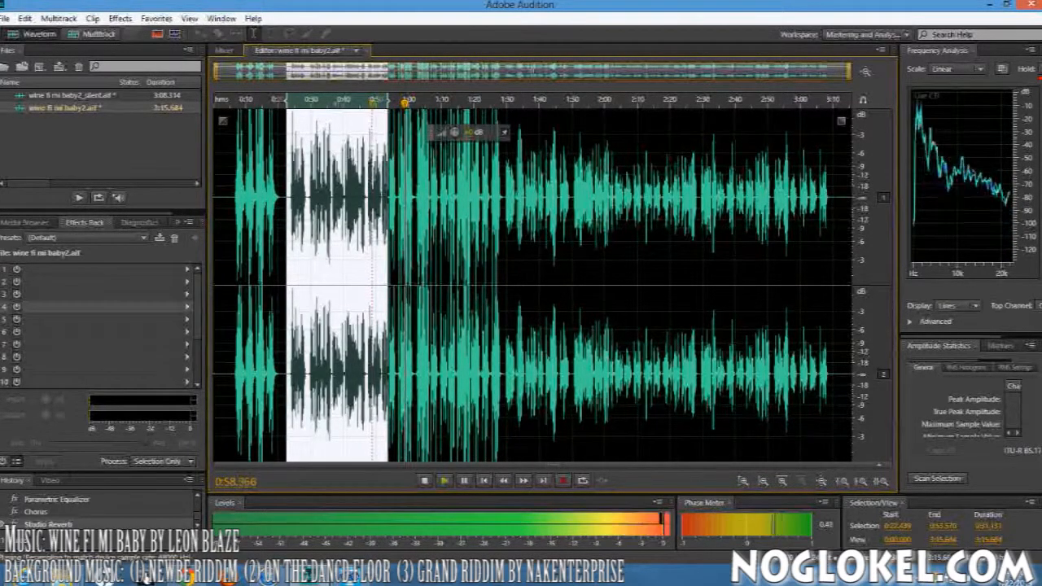
key("space")
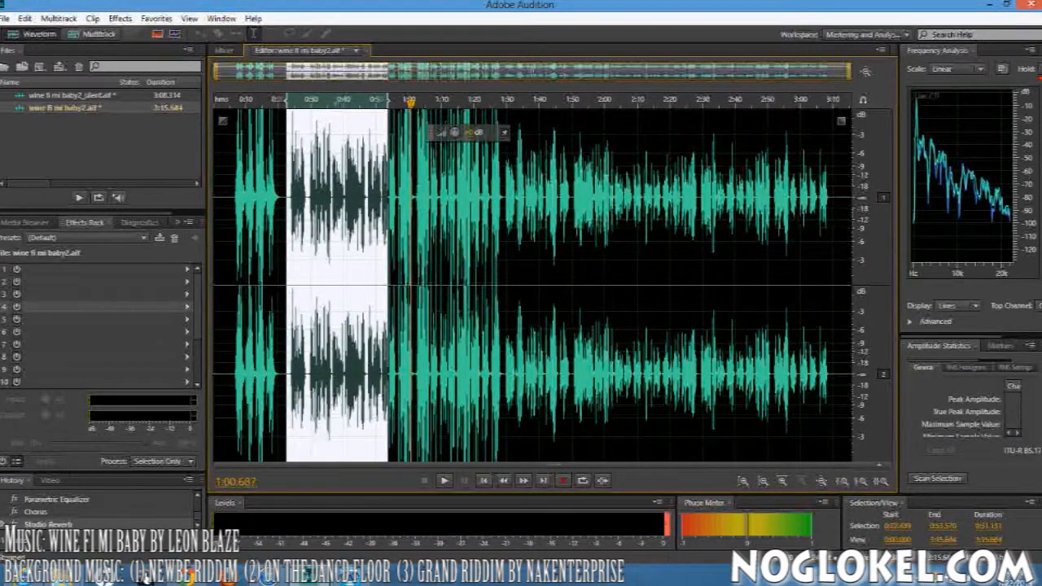
Apply the FFT Filter with its custom curve to the section selected from about 0:22 to 0:54
left_click(120, 18)
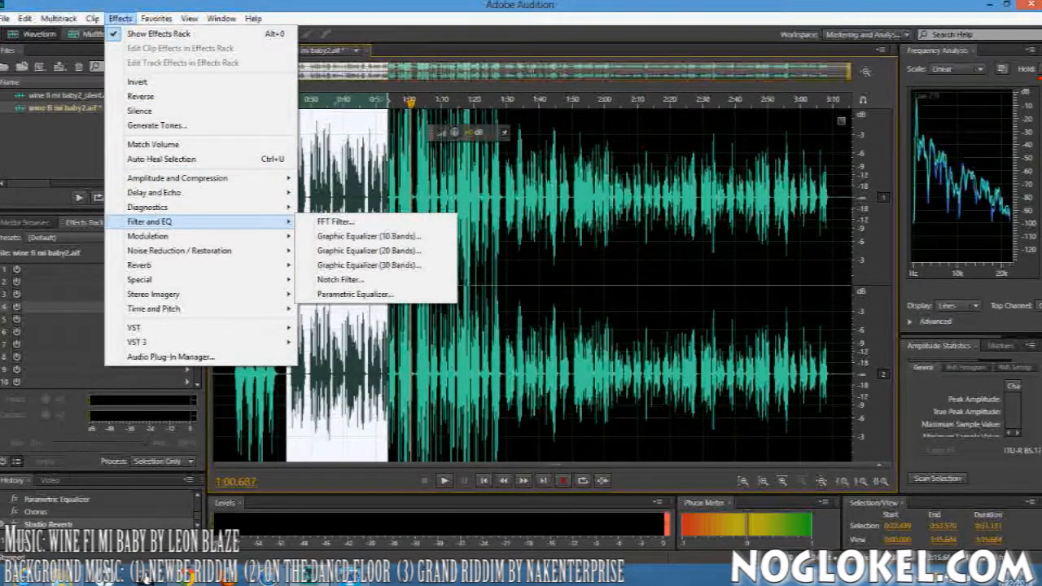
left_click(335, 221)
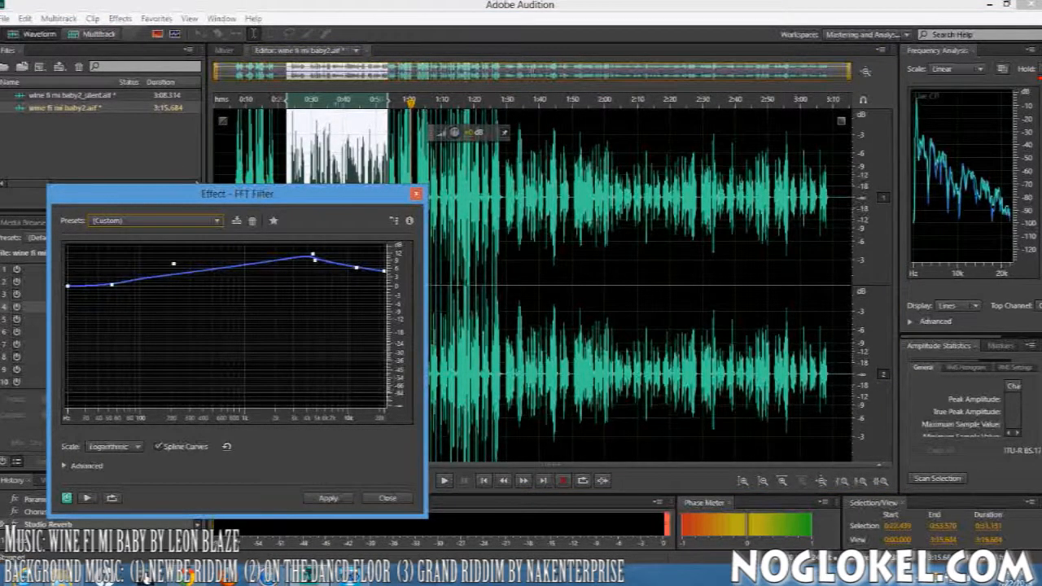
left_click(328, 498)
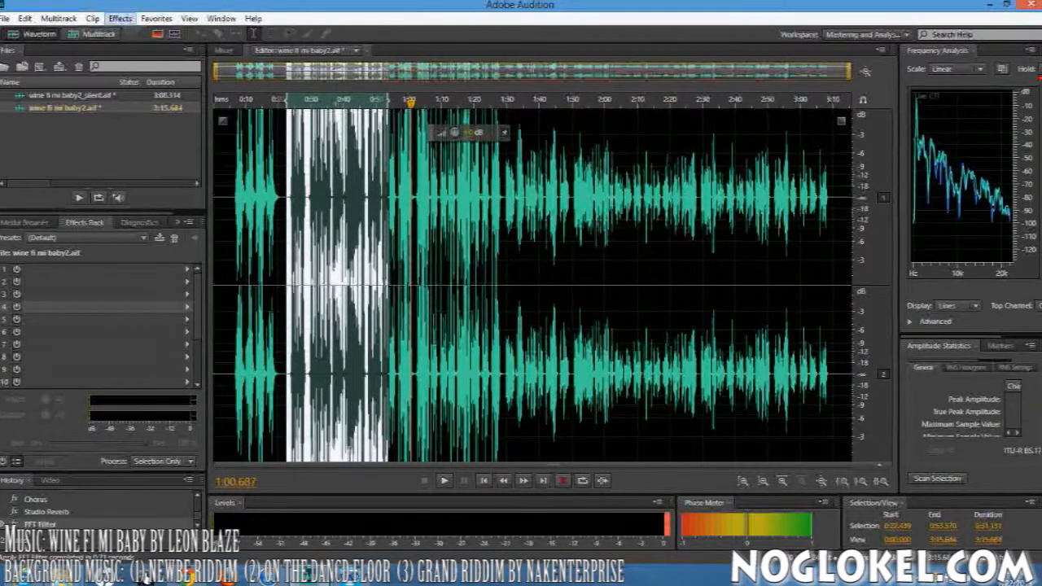
Apply the Parametric Equalizer to the section selected from about 0:22 to 0:54
left_click(119, 18)
mouse_move(163, 222)
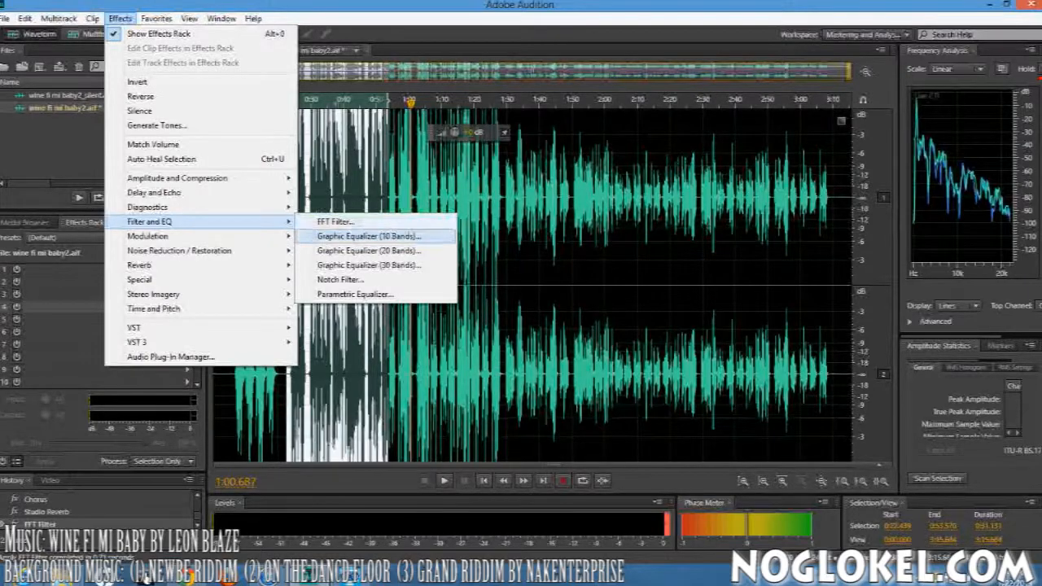
left_click(354, 294)
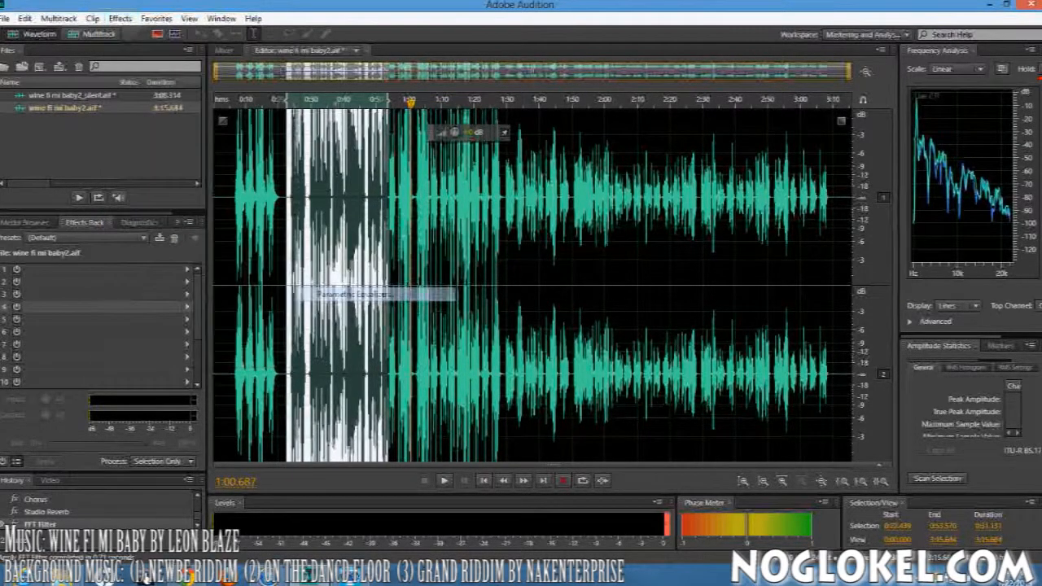
left_click(669, 437)
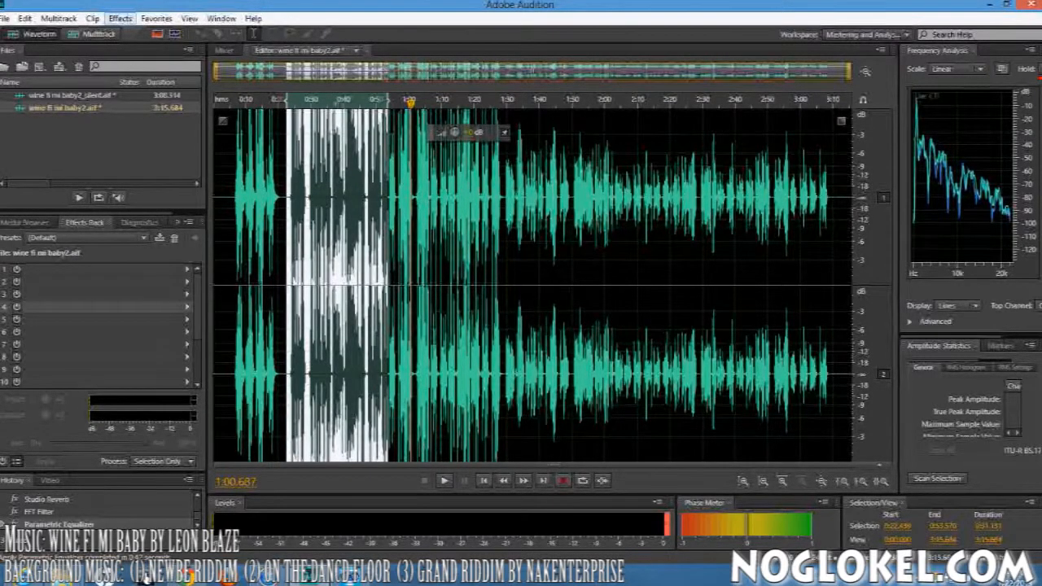
Apply Studio Reverb with its custom settings to the section selected from about 0:22 to 0:54
left_click(120, 18)
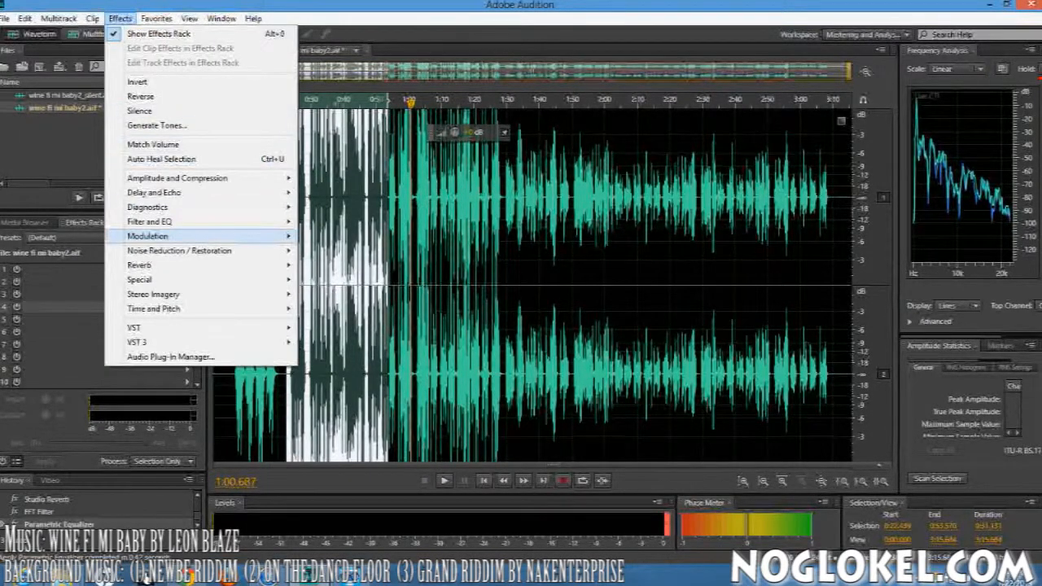
mouse_move(195, 236)
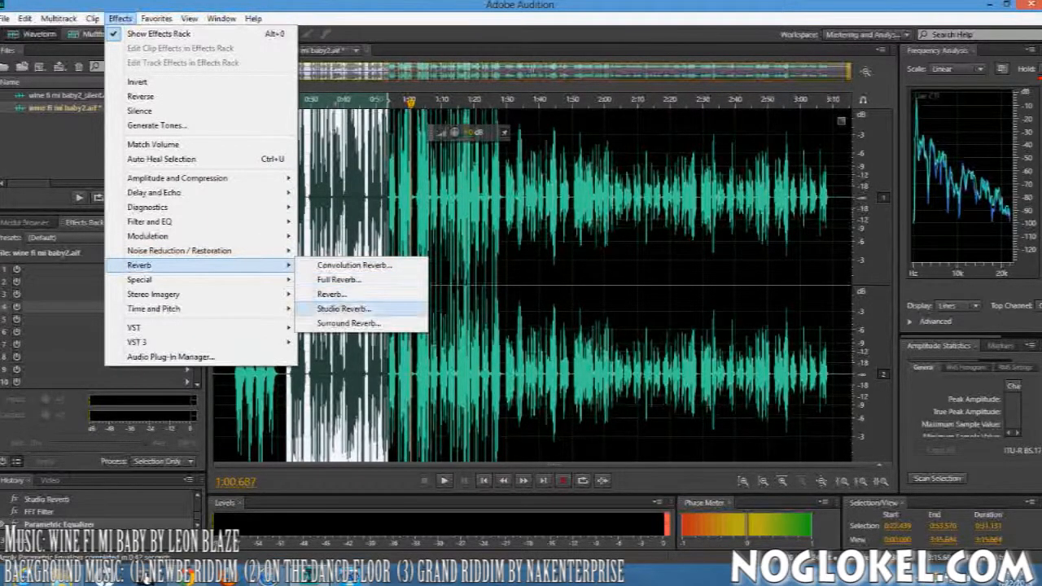
key("Return")
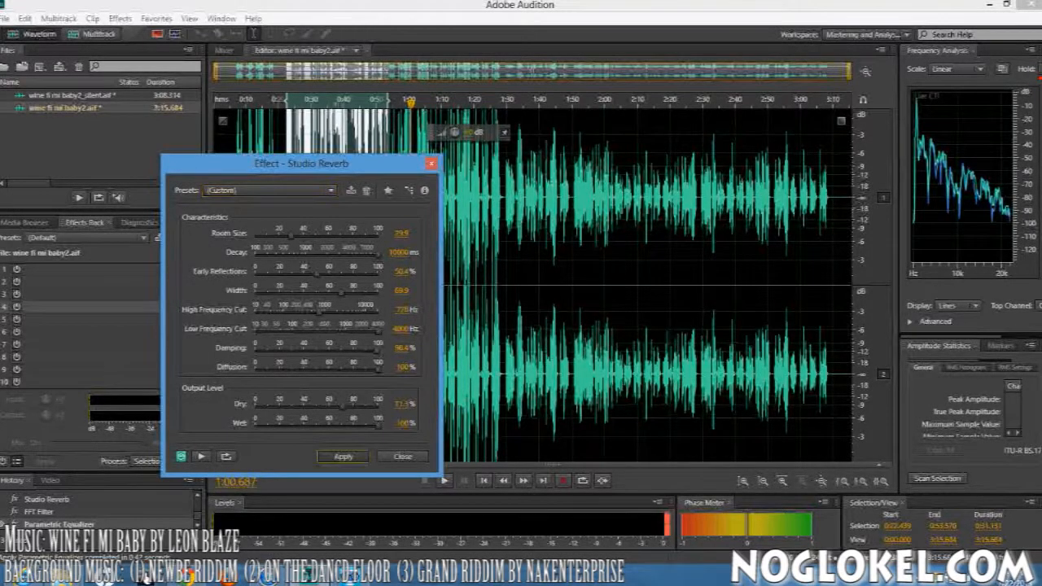
left_click(344, 456)
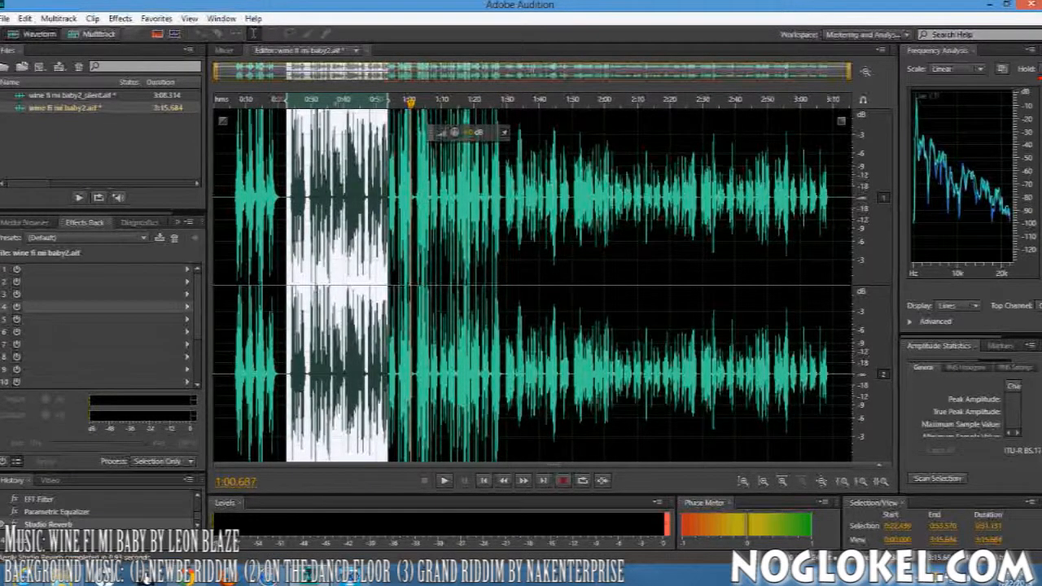
Select the unprocessed section from about 1:29 to 2:23.5, playing the audio to find where it should end
left_click(502, 261)
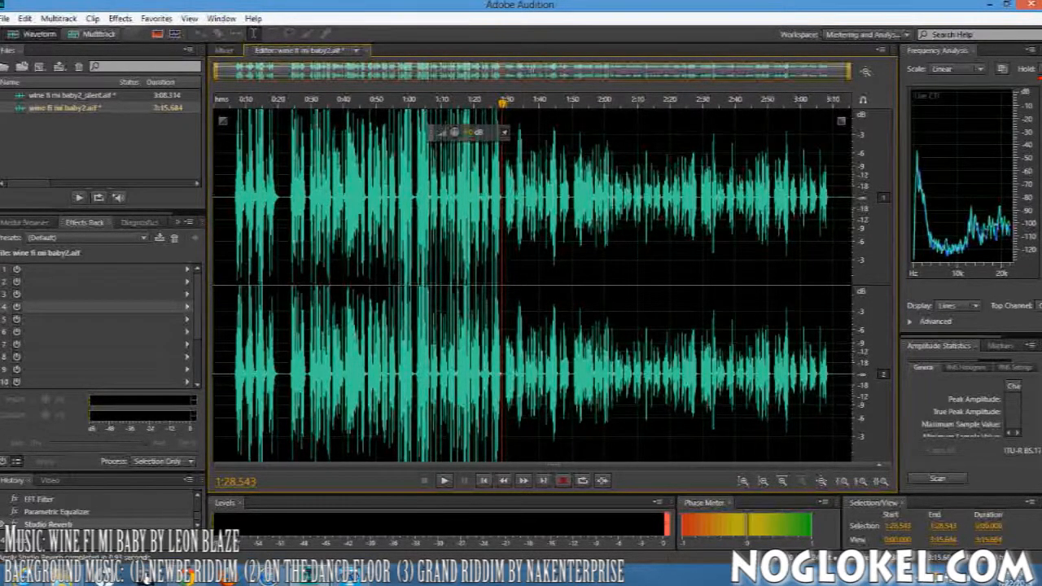
left_click_drag(505, 244, 699, 244)
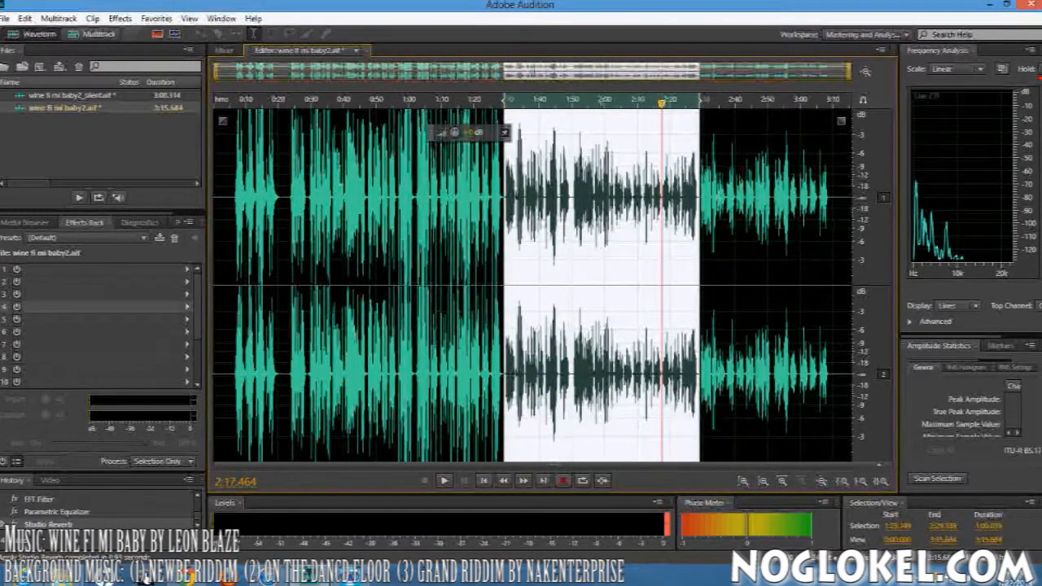
key("space")
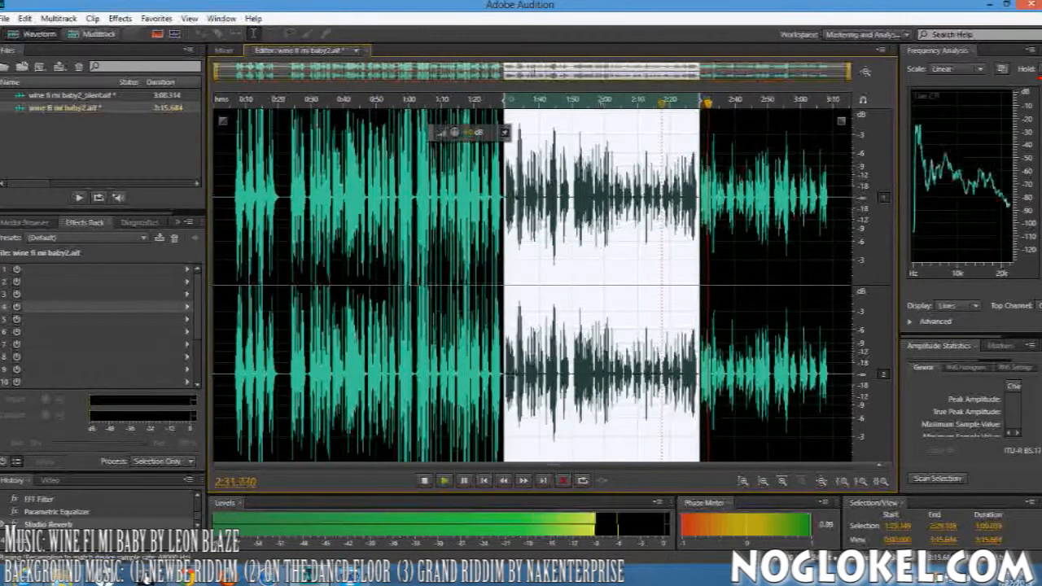
left_click_drag(699, 285, 681, 285)
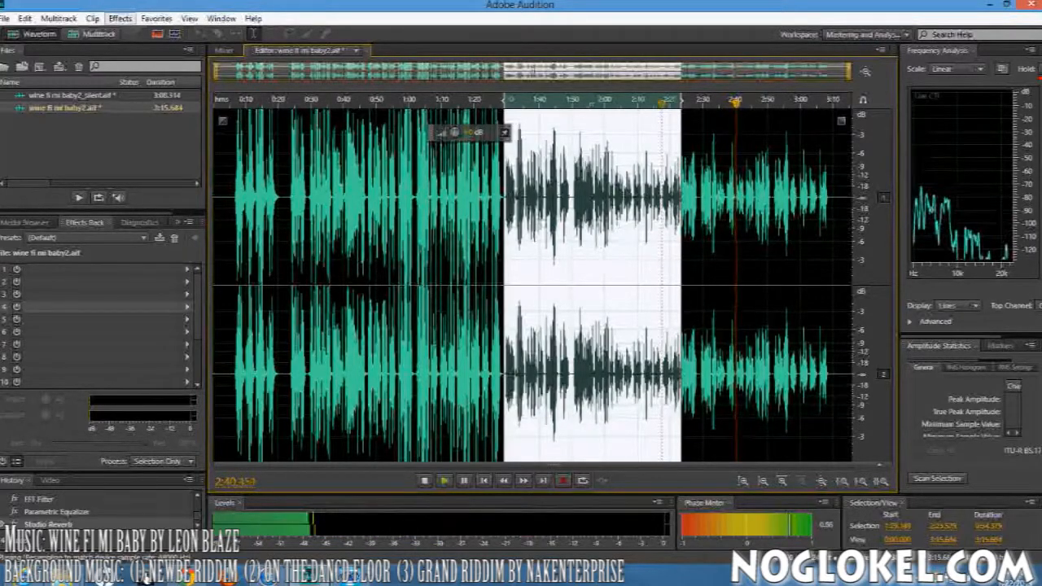
Apply the FFT Filter with its custom curve to the section selected from about 1:29 to 2:23.5
left_click(120, 18)
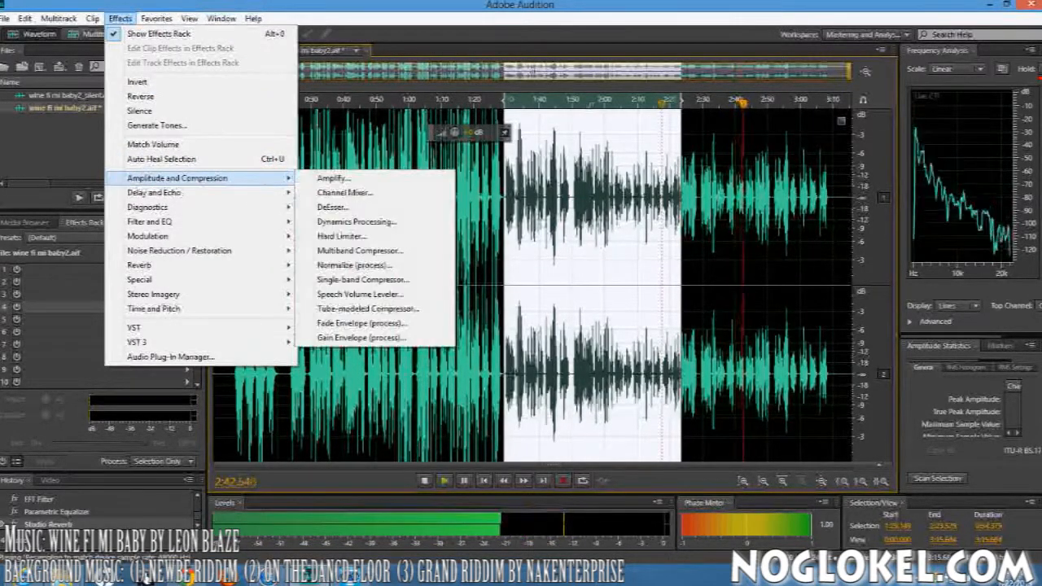
mouse_move(149, 221)
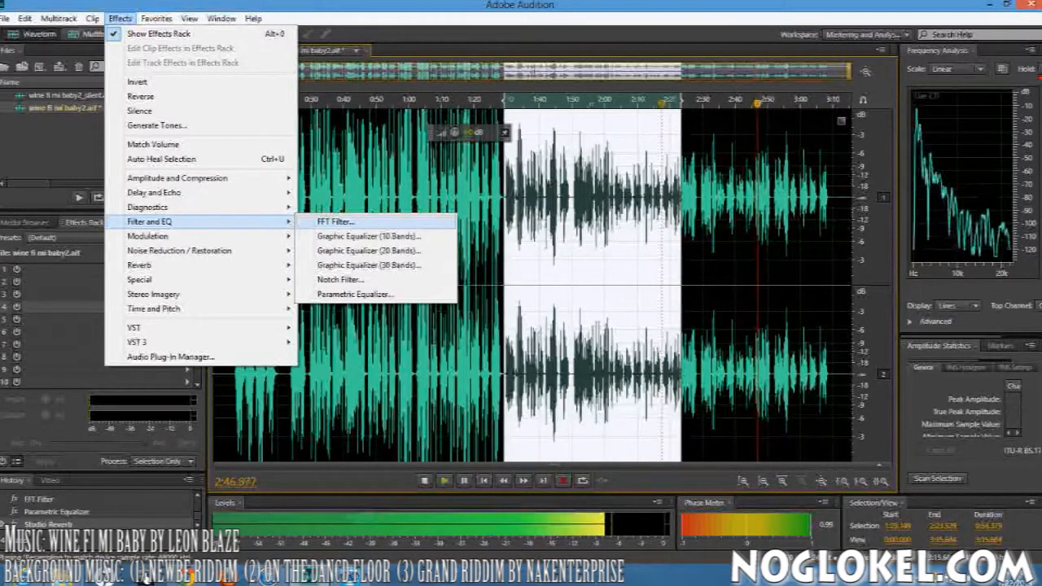
left_click(335, 222)
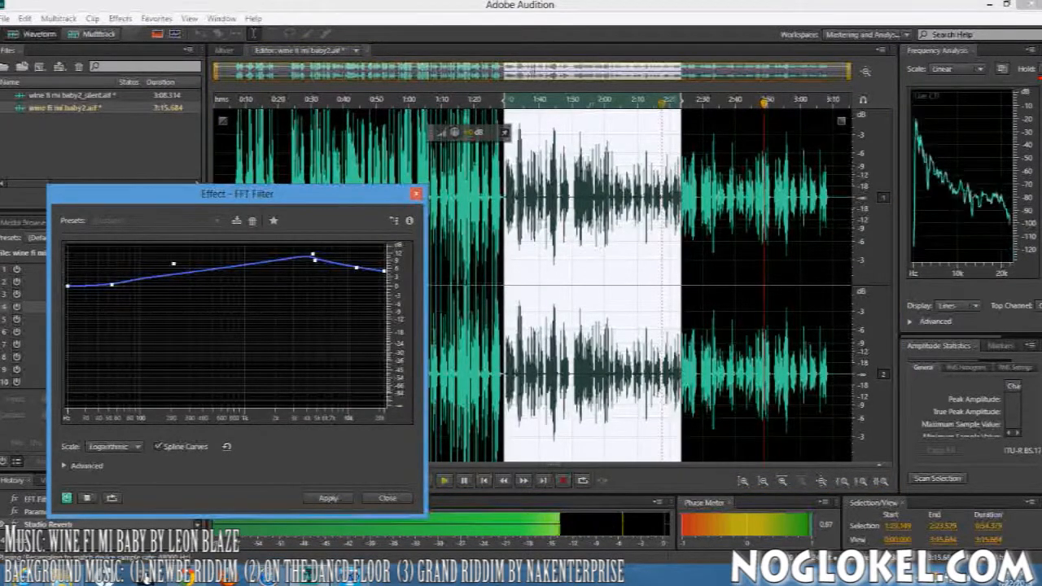
key("Escape")
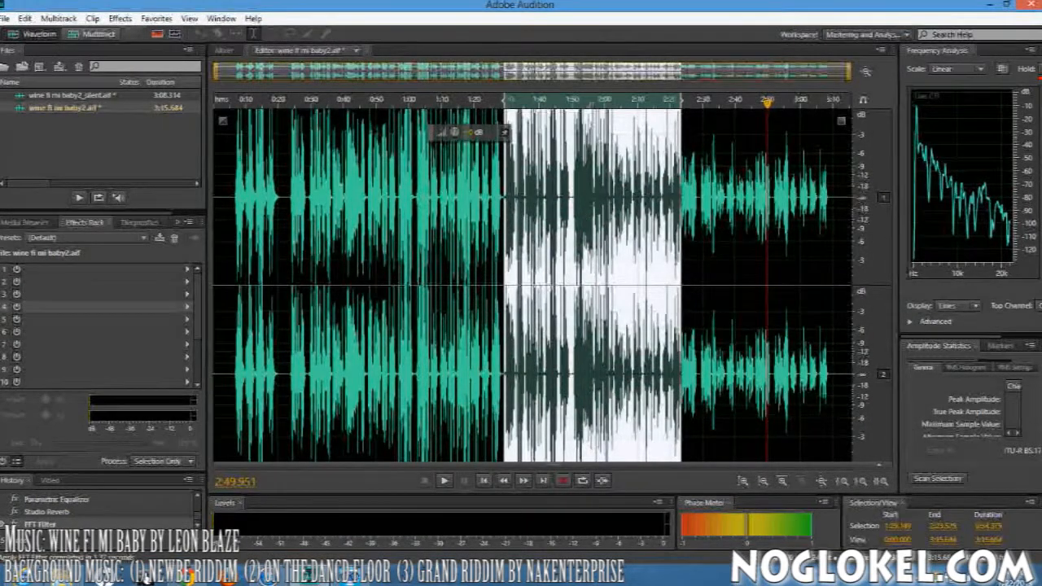
Apply the Parametric Equalizer with the Vocal Enhancer preset to the section selected from about 1:29 to 2:23.5
left_click(122, 17)
mouse_move(163, 236)
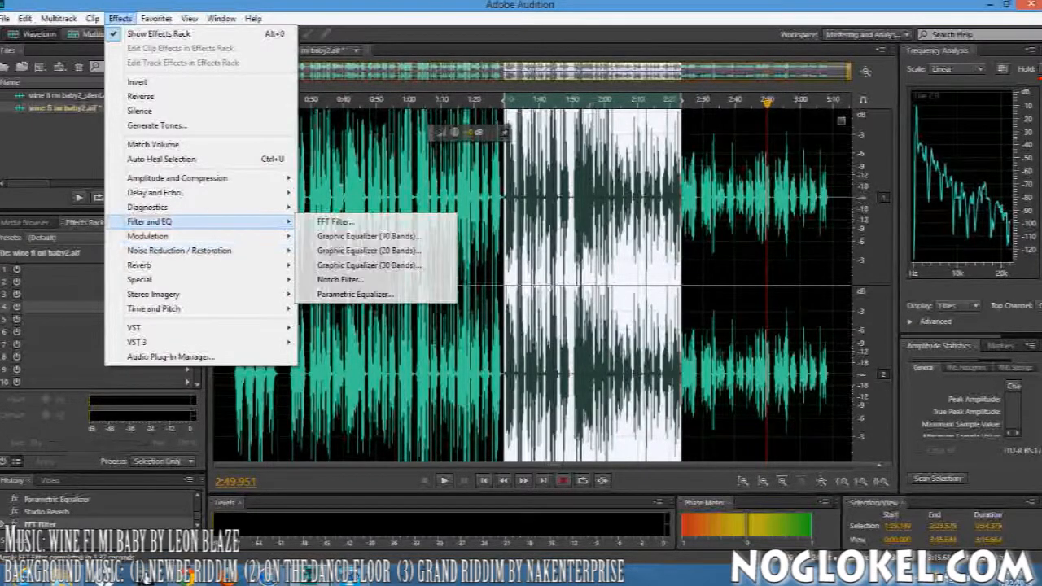
left_click(355, 294)
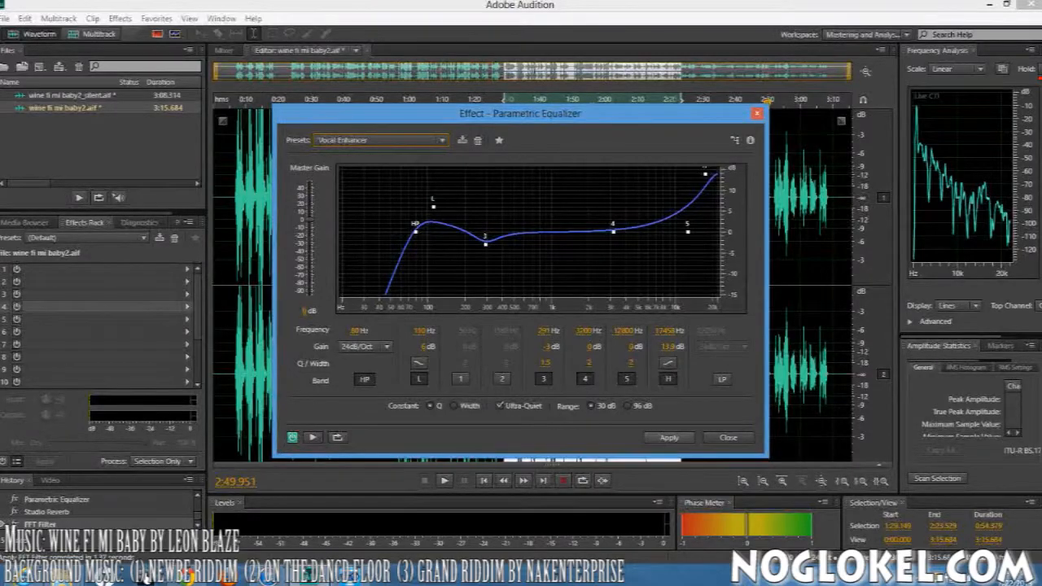
left_click(668, 437)
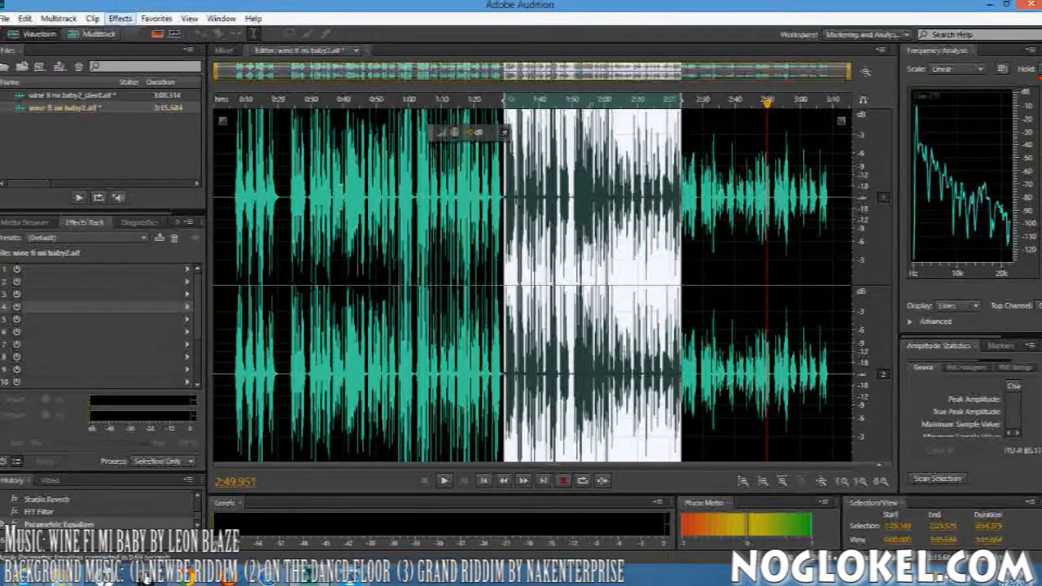
Apply Chorus with the Subtle Vocal Chorus preset to the section selected from about 1:29 to 2:23.5
left_click(120, 18)
mouse_move(162, 221)
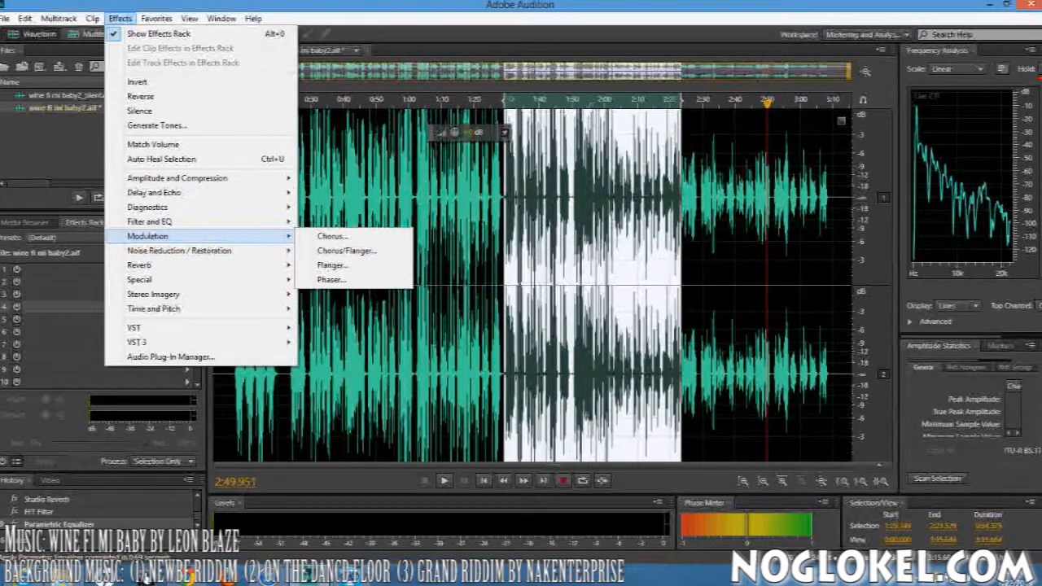
left_click(332, 236)
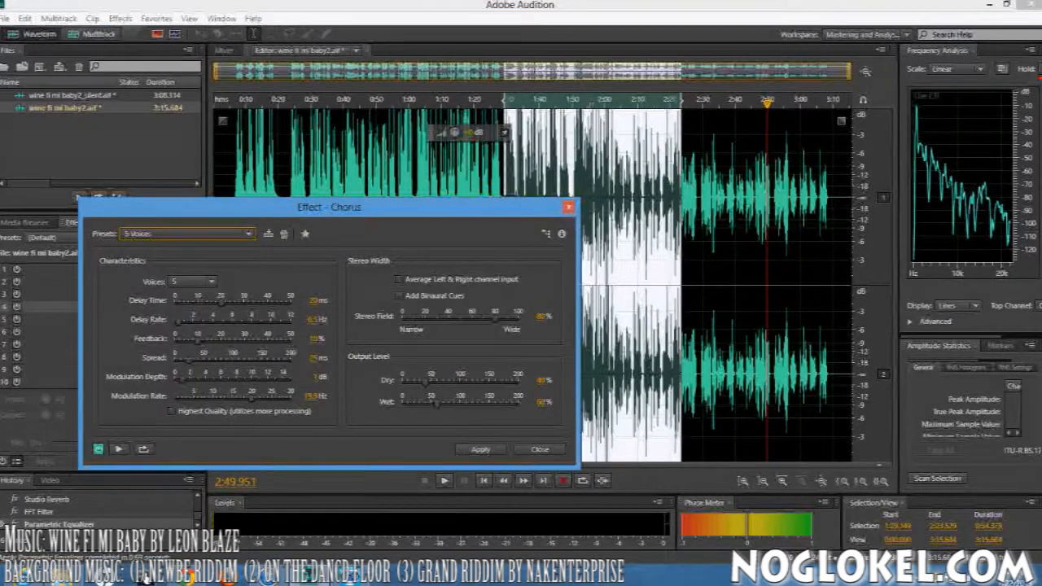
left_click(188, 233)
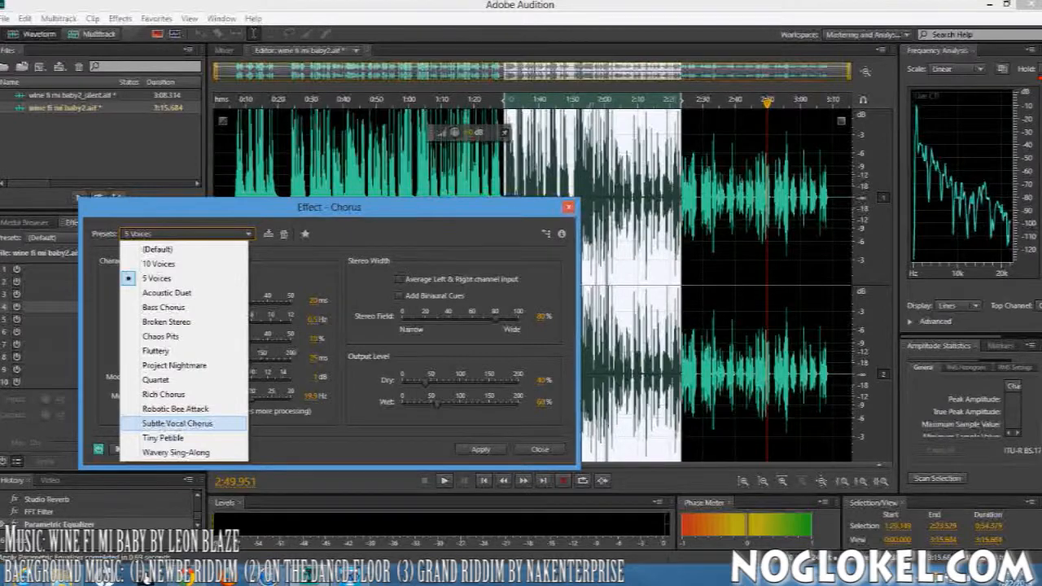
left_click(176, 424)
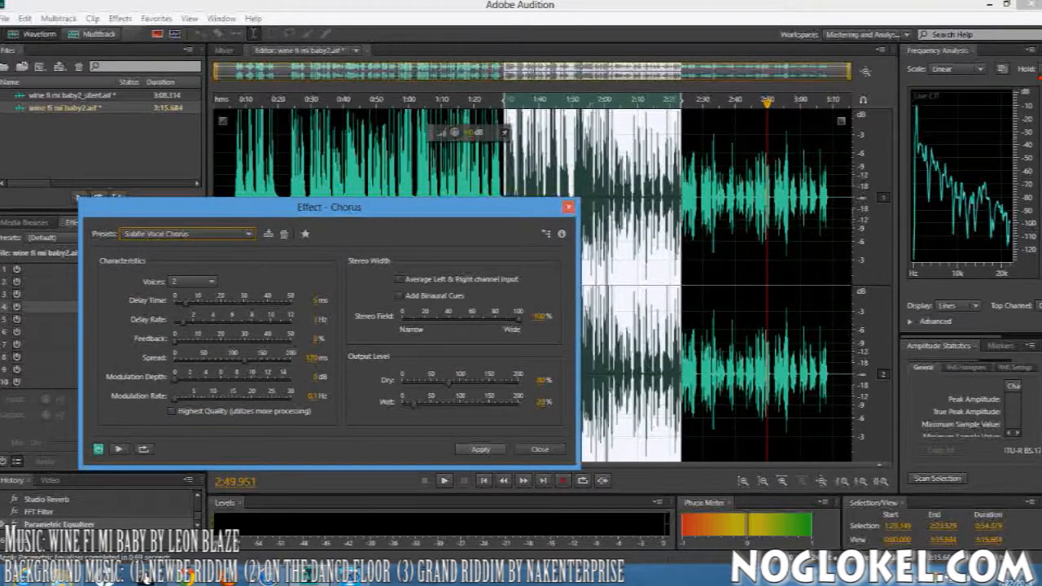
left_click(481, 449)
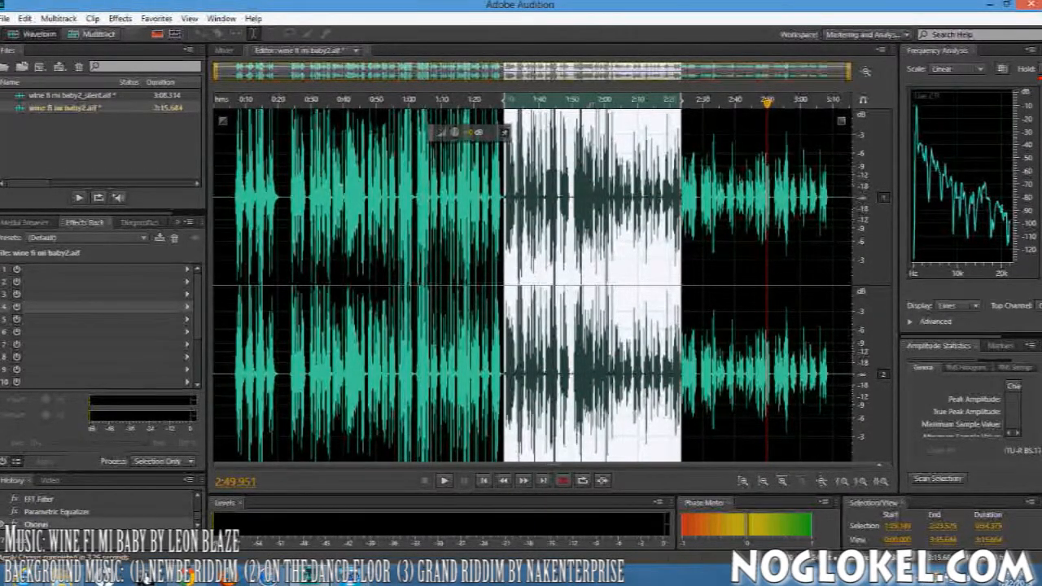
Apply Studio Reverb with its custom settings to the section selected from about 1:29 to 2:23.5
left_click(119, 18)
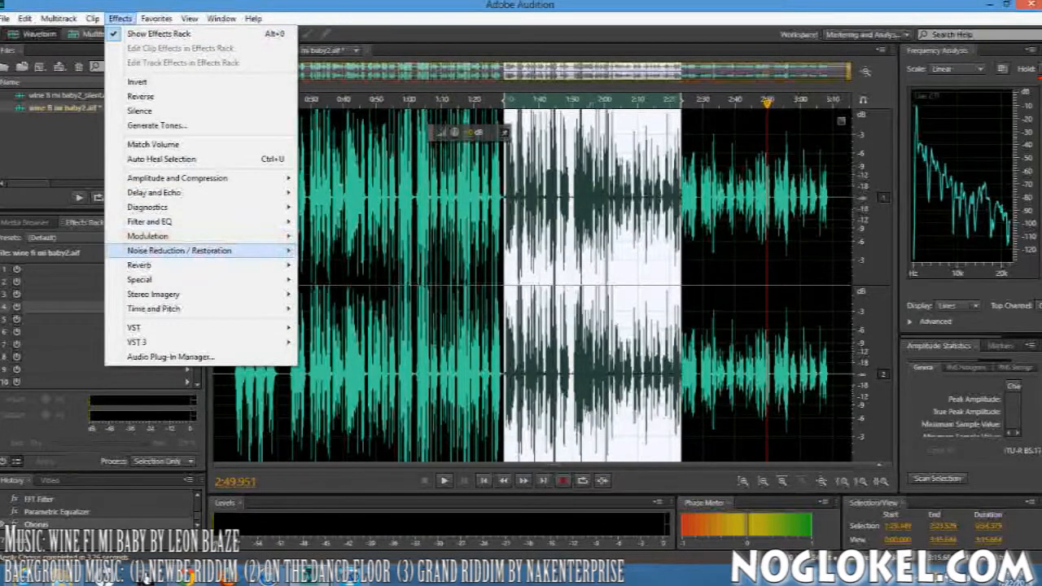
mouse_move(203, 264)
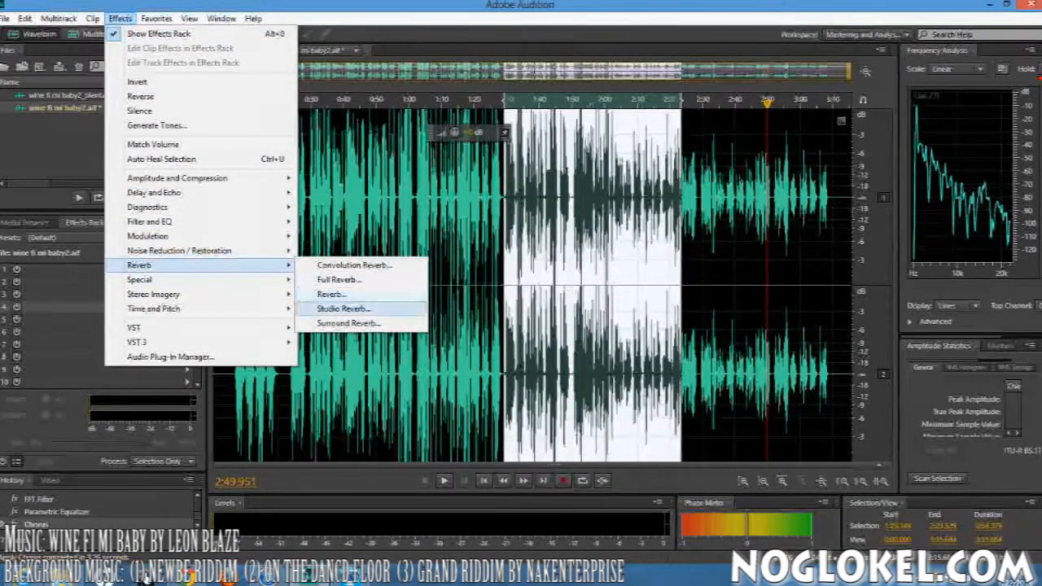
left_click(344, 308)
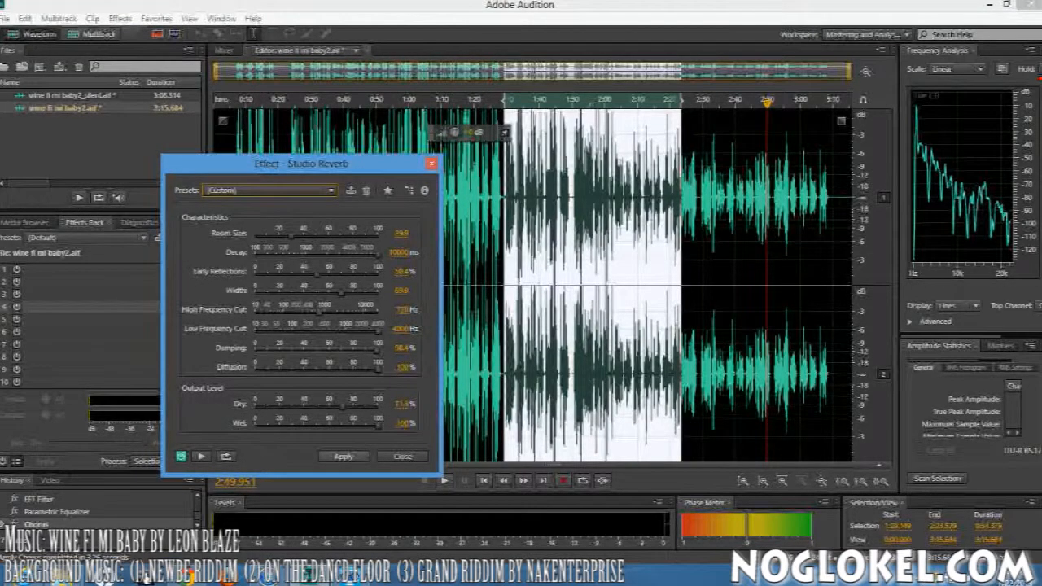
left_click(344, 456)
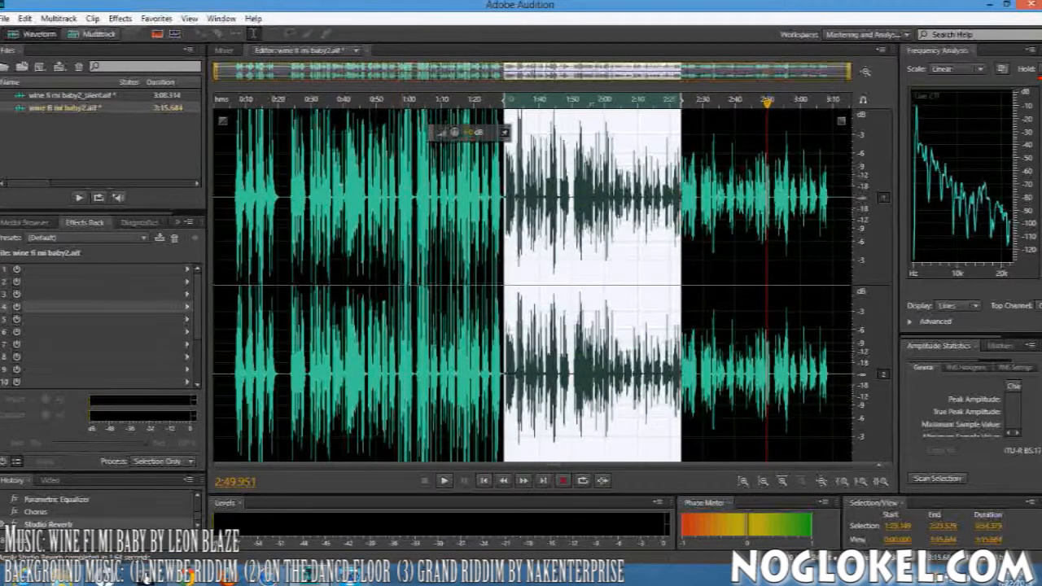
Play the audio from about 0:22 and around 0:55 to locate the section without chorus, and select it from about 0:22 to 0:54
left_click(284, 100)
key("space")
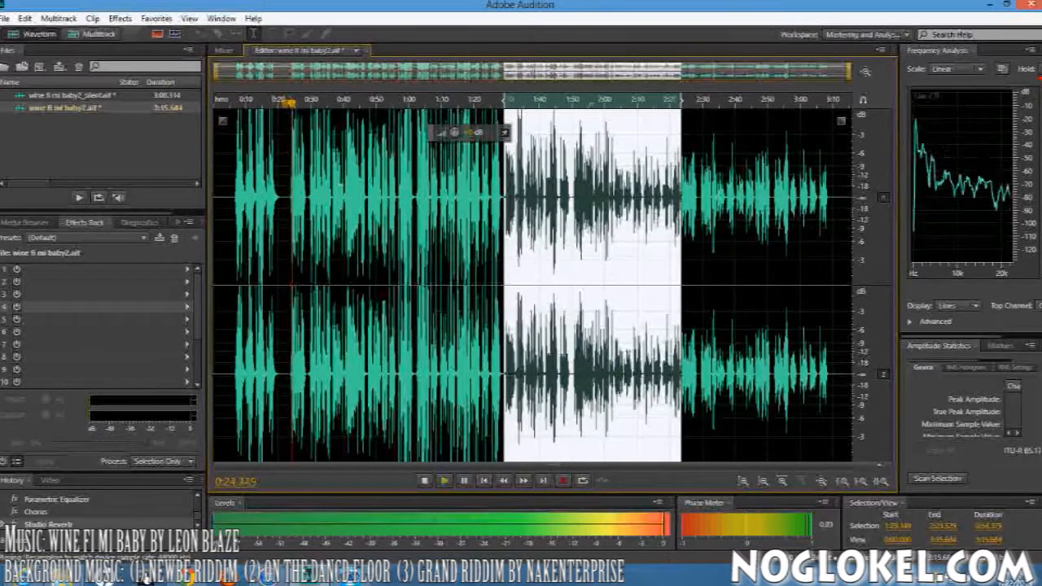
left_click_drag(284, 244, 411, 244)
key("space")
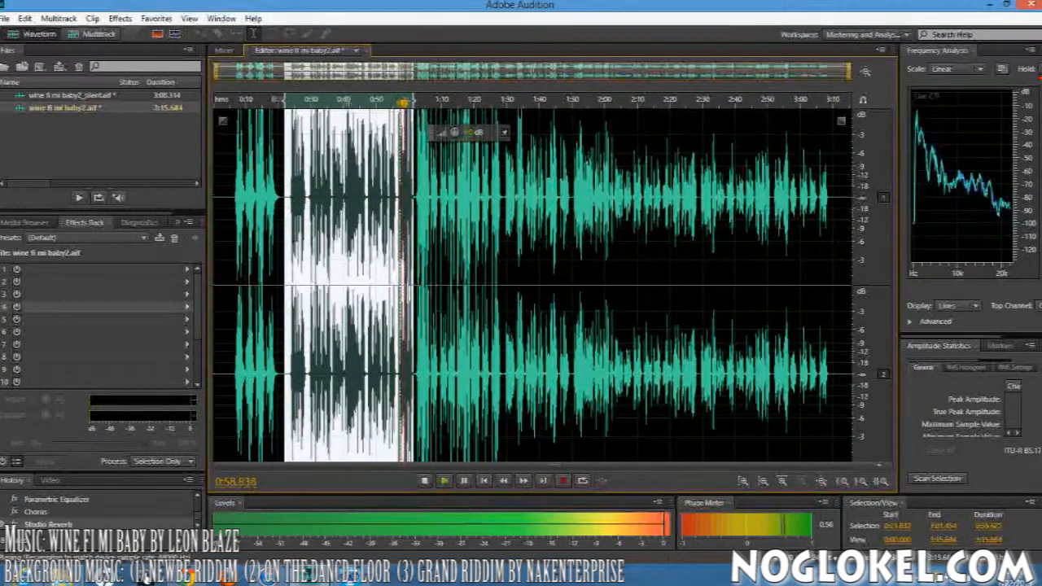
left_click_drag(413, 244, 398, 244)
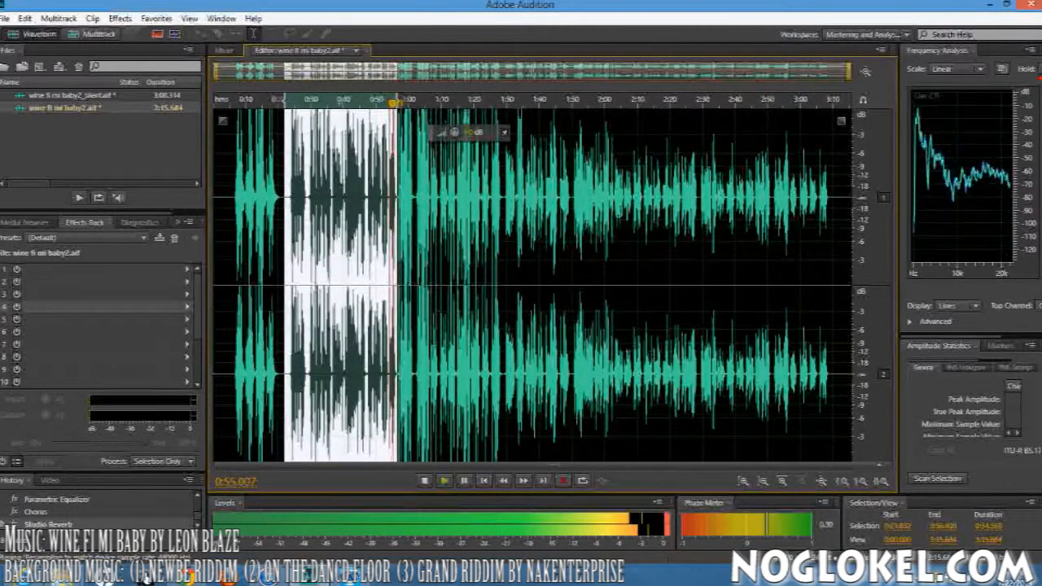
left_click_drag(397, 244, 389, 244)
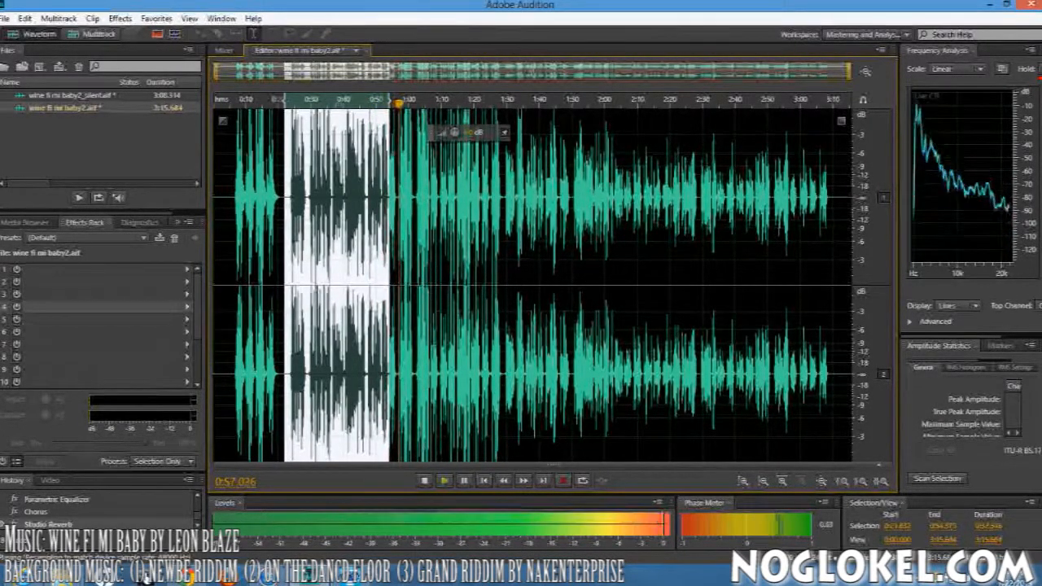
key("space")
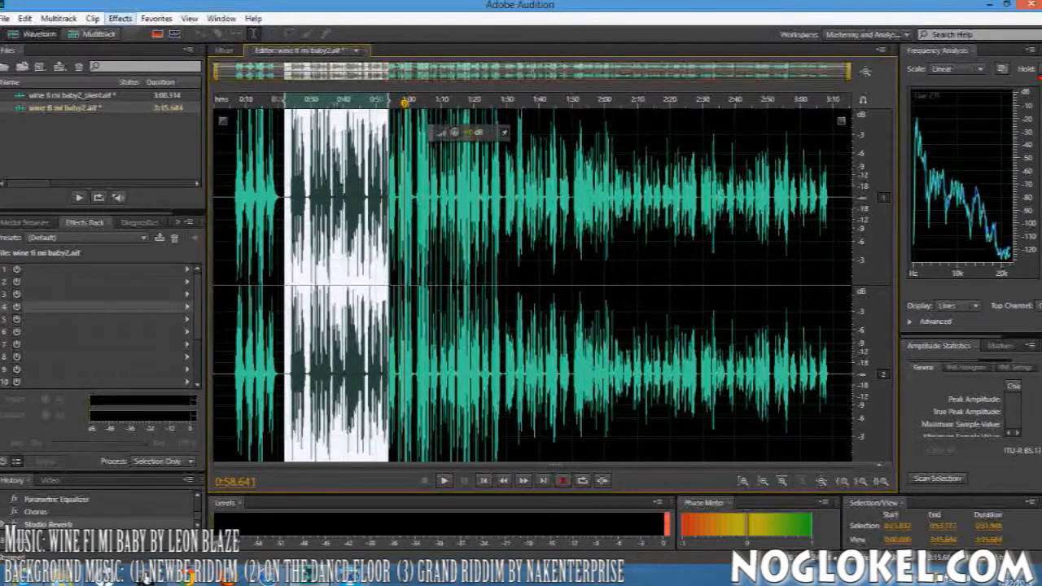
Apply Chorus with the Subtle Vocal Chorus preset to the section selected from about 0:22 to 0:54
left_click(120, 18)
mouse_move(162, 221)
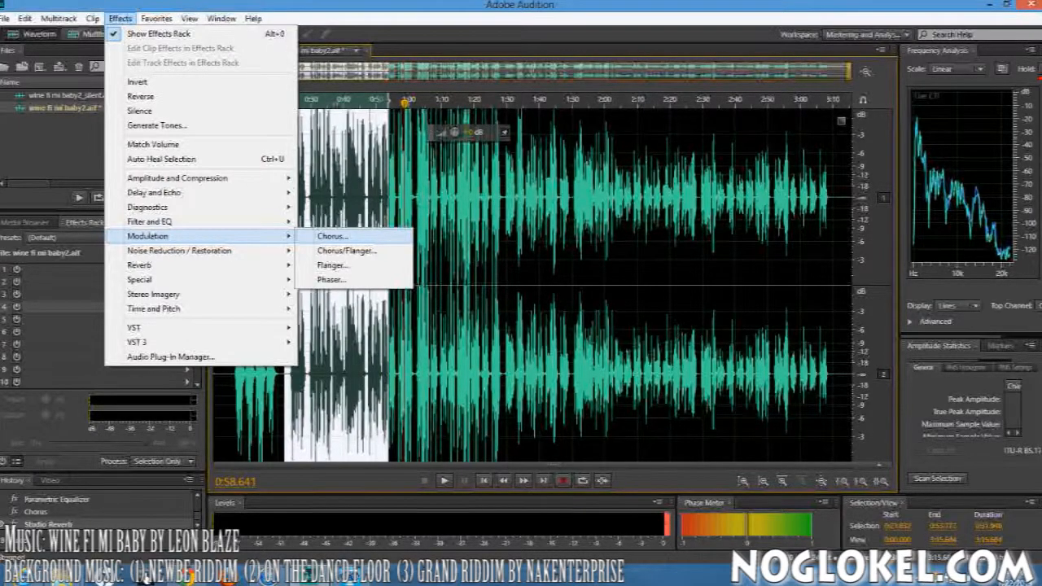
left_click(333, 236)
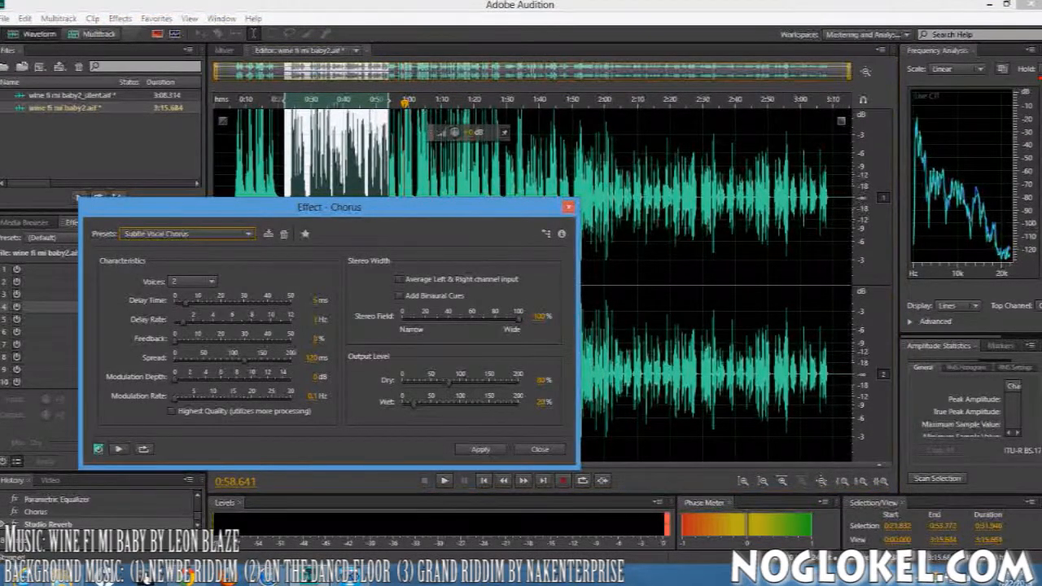
left_click(481, 449)
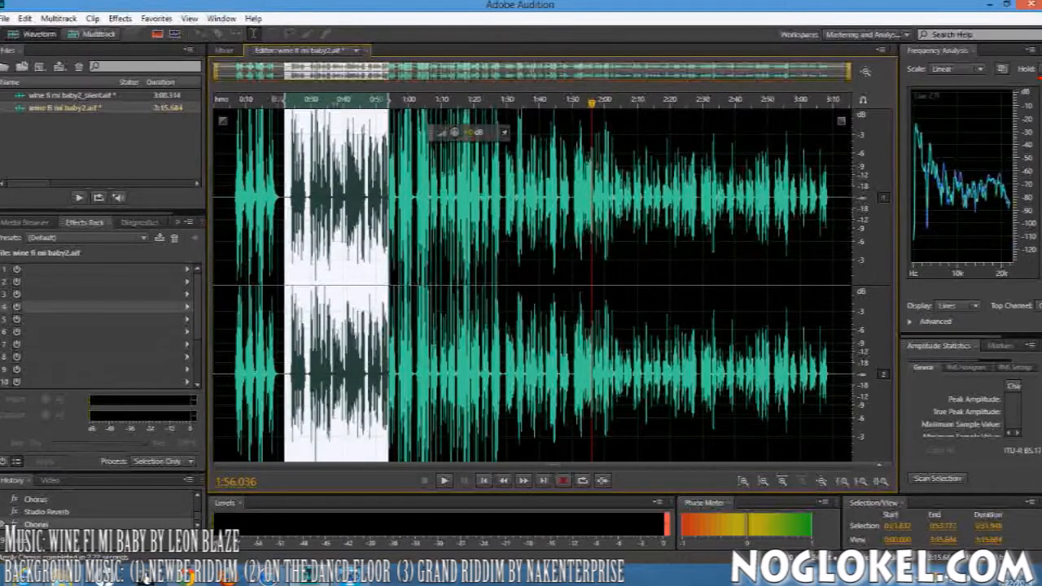
Play on to locate the final section, select it from about 2:23.5 to 3:09, and apply the FFT Filter to it
key("space")
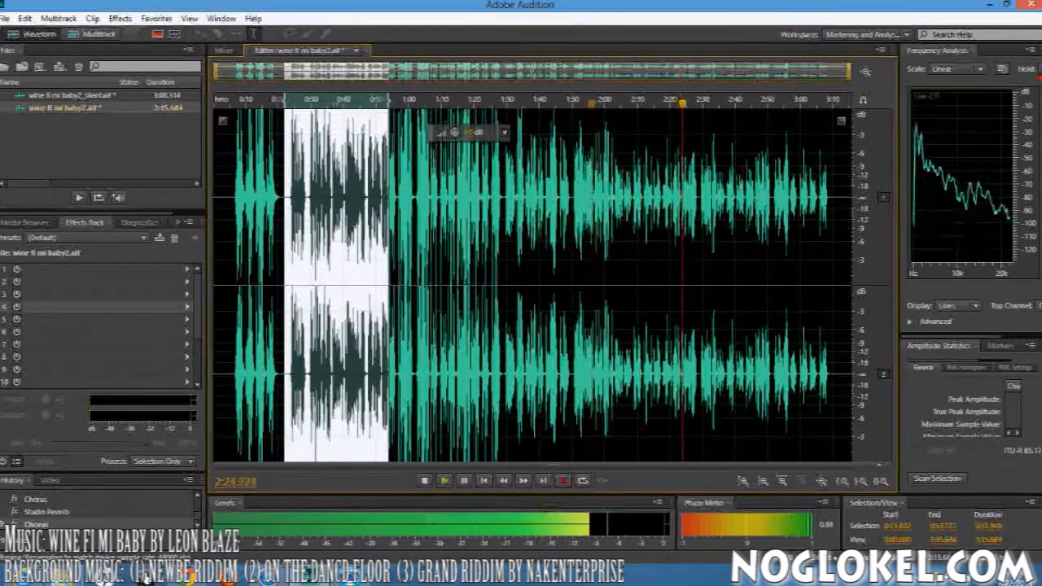
left_click_drag(681, 245, 831, 245)
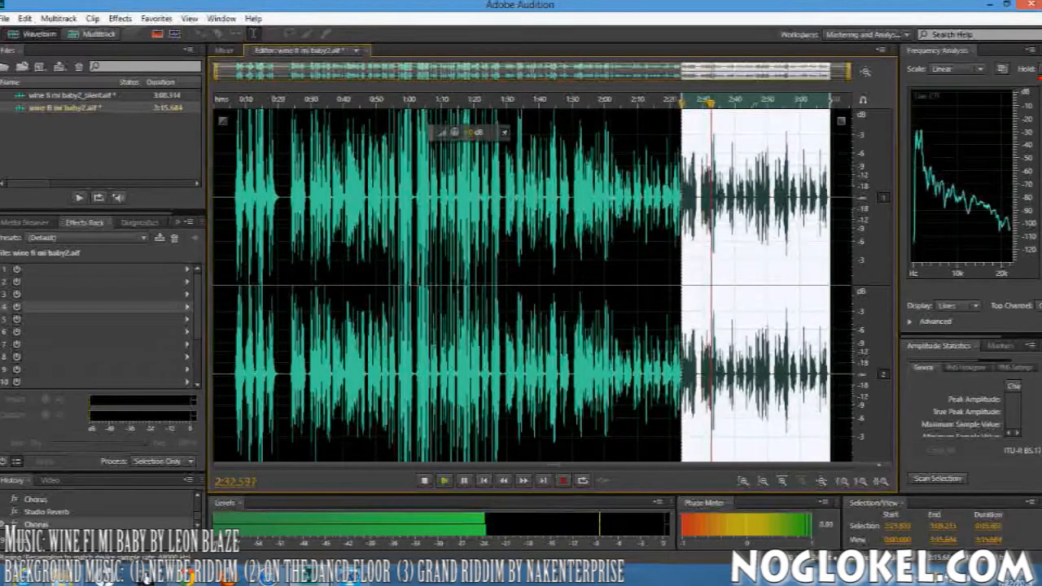
left_click(120, 18)
mouse_move(155, 222)
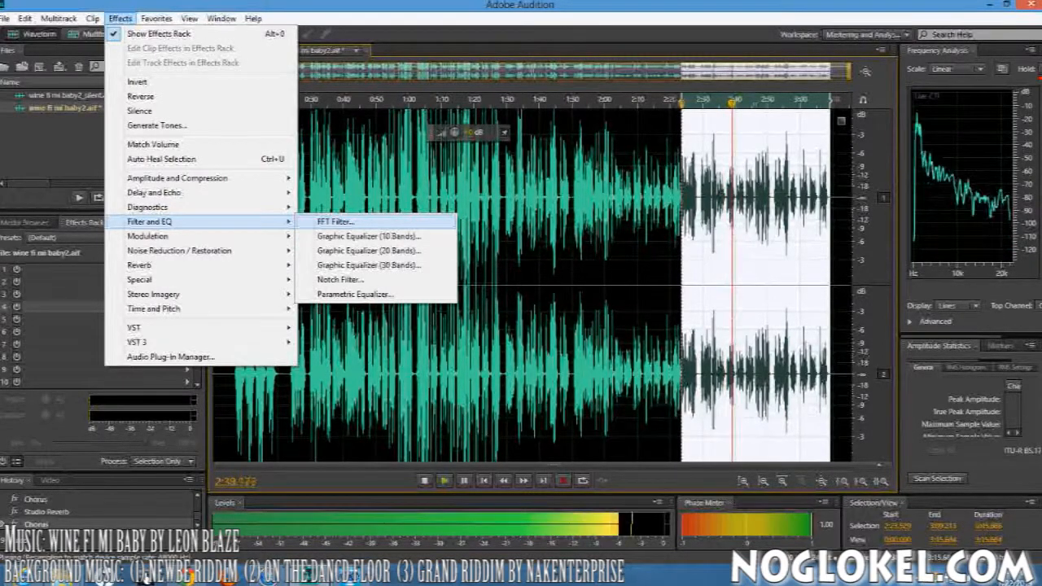
left_click(335, 222)
left_click(328, 499)
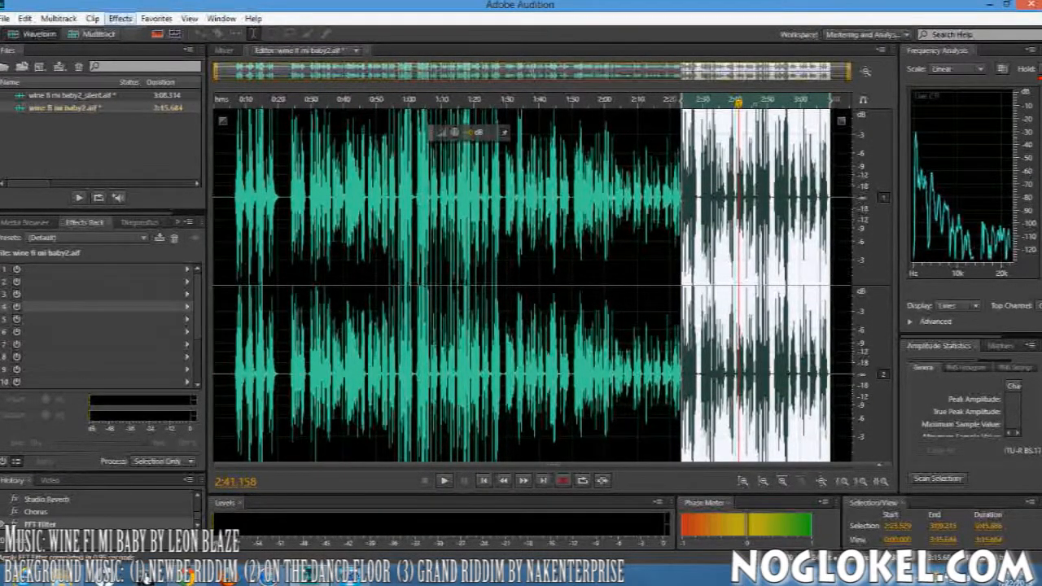
Apply the Parametric Equalizer with the Vocal Enhancer preset to the section selected from about 2:23.5 to 3:09
left_click(120, 18)
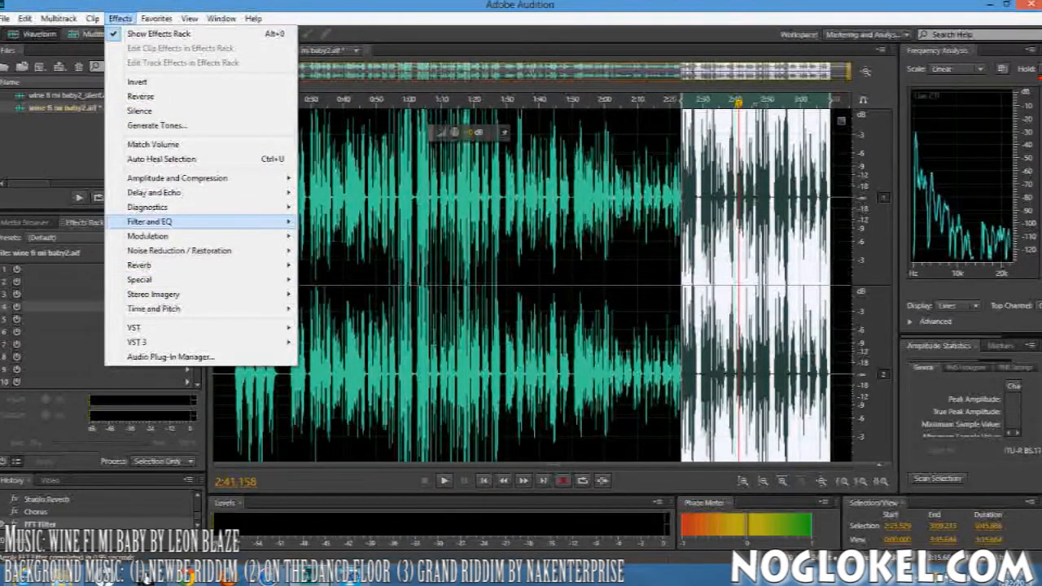
mouse_move(203, 221)
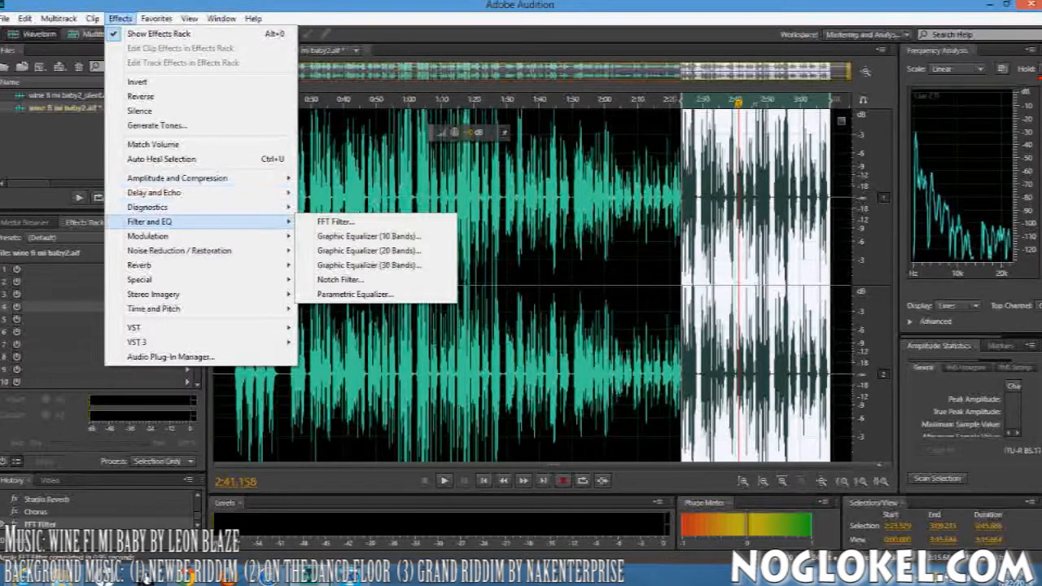
left_click(355, 294)
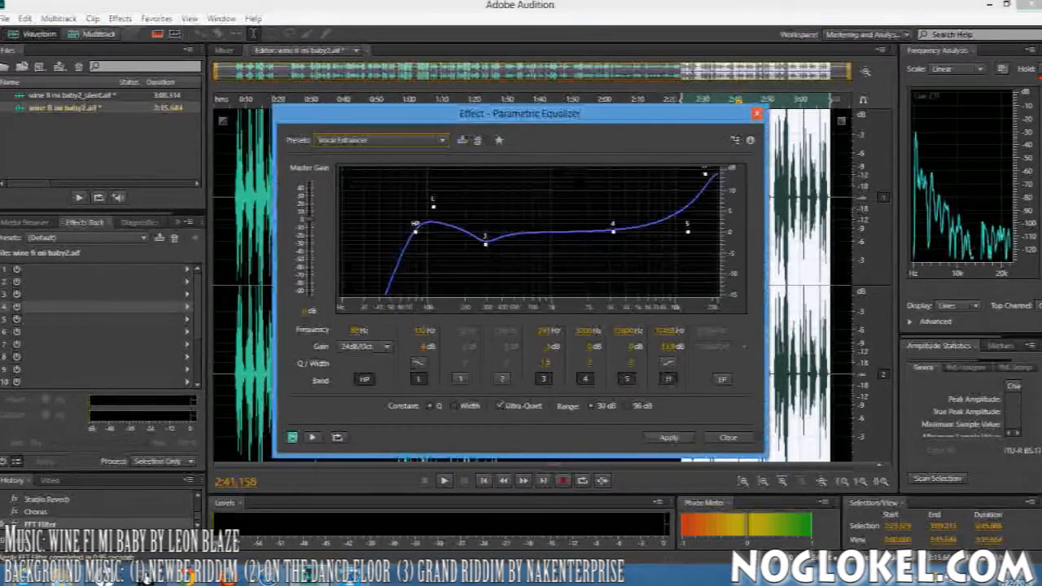
left_click(669, 438)
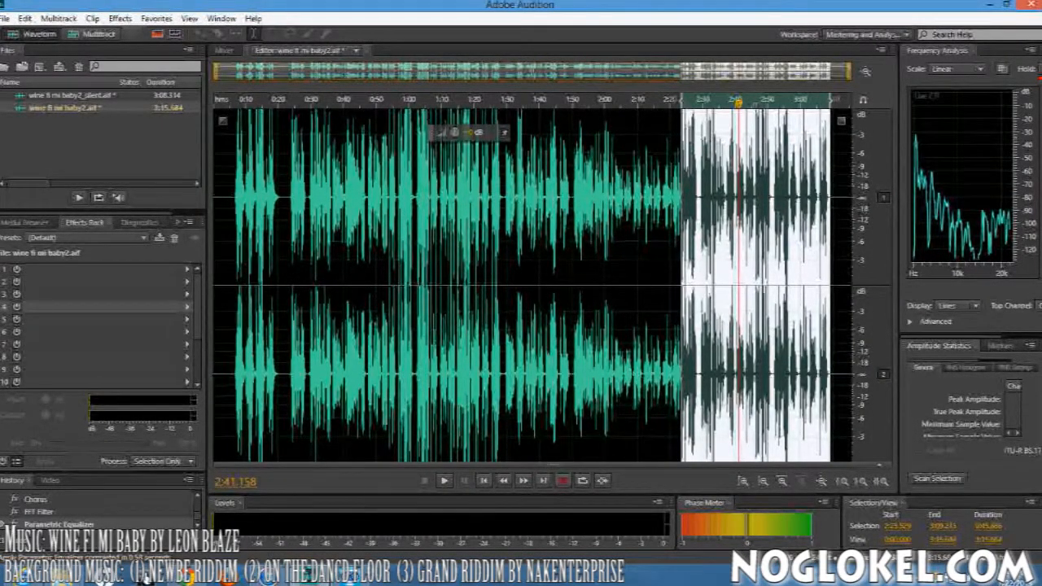
Apply Chorus with the Subtle Vocal Chorus preset to the section selected from about 2:23.5 to 3:09
left_click(120, 18)
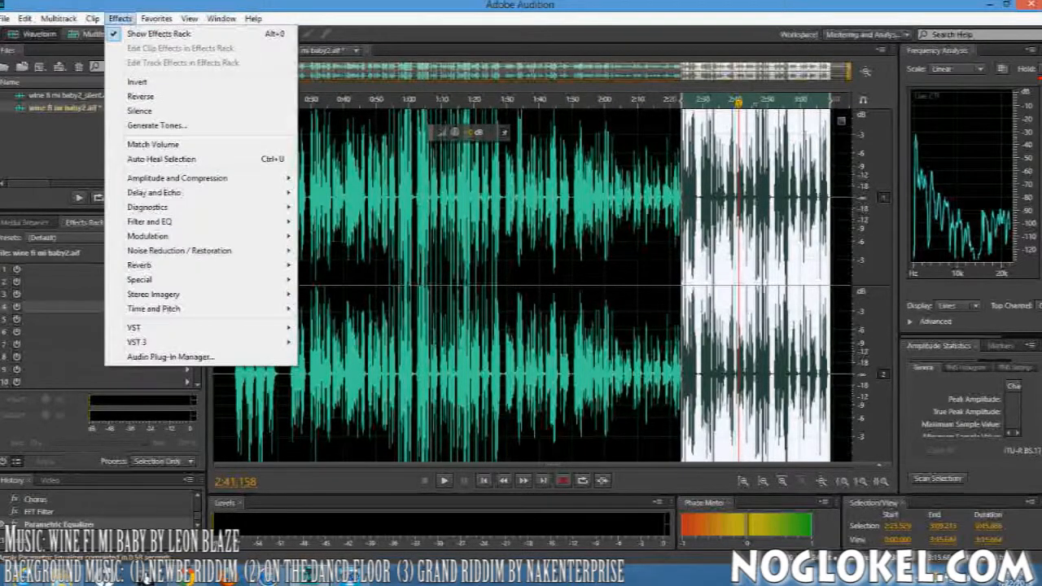
mouse_move(163, 236)
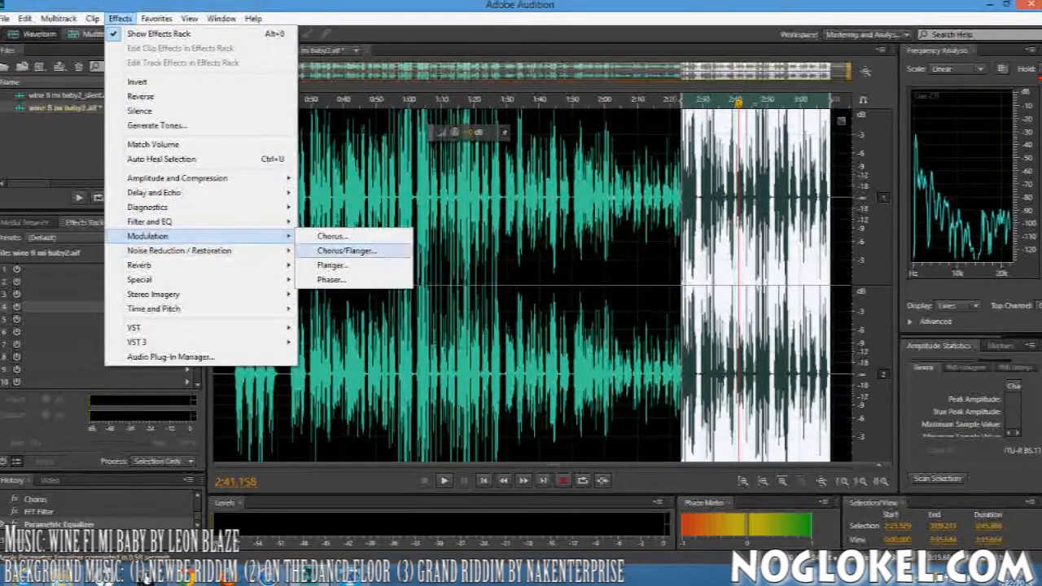
left_click(333, 236)
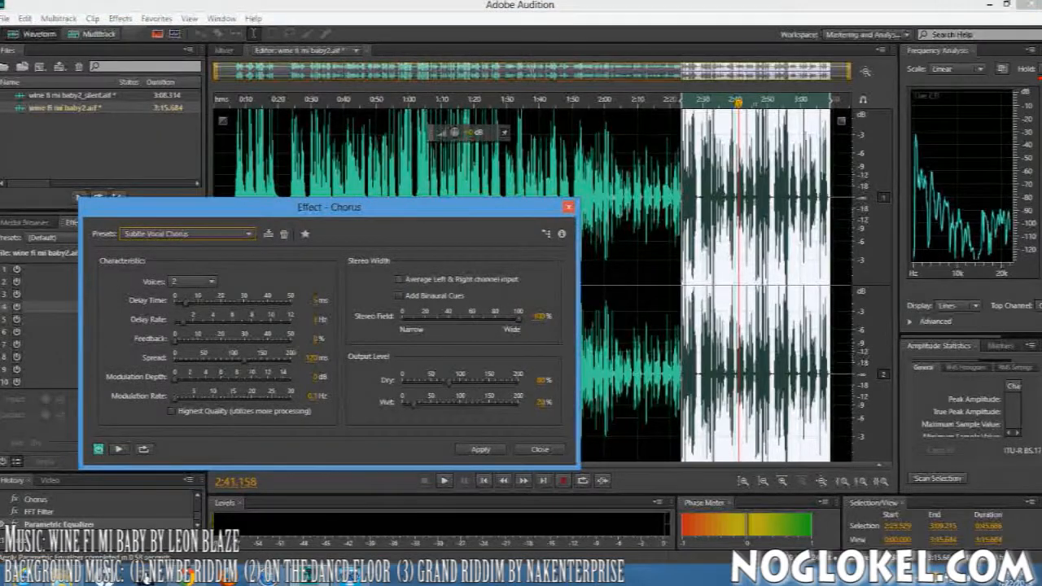
left_click(481, 449)
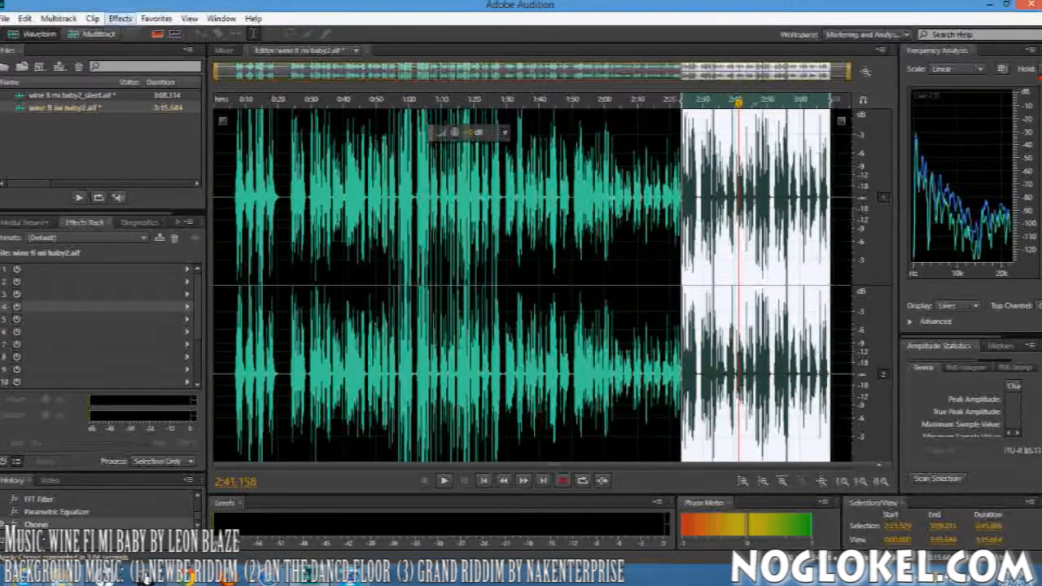
Apply a second Chorus with the 5 Voices preset to the section selected from about 2:23.5 to 3:09
left_click(120, 18)
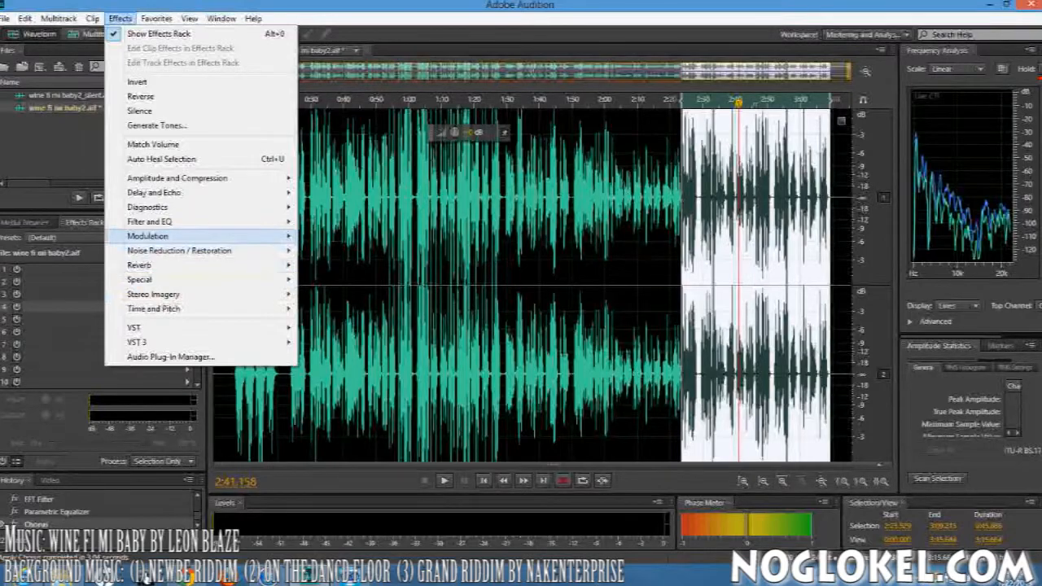
mouse_move(148, 236)
left_click(330, 236)
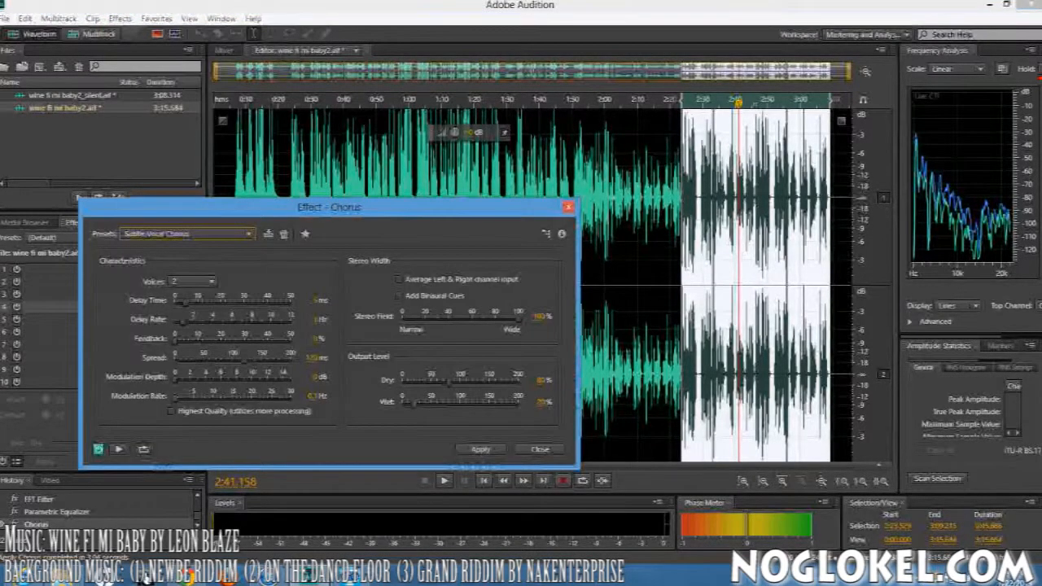
left_click(189, 233)
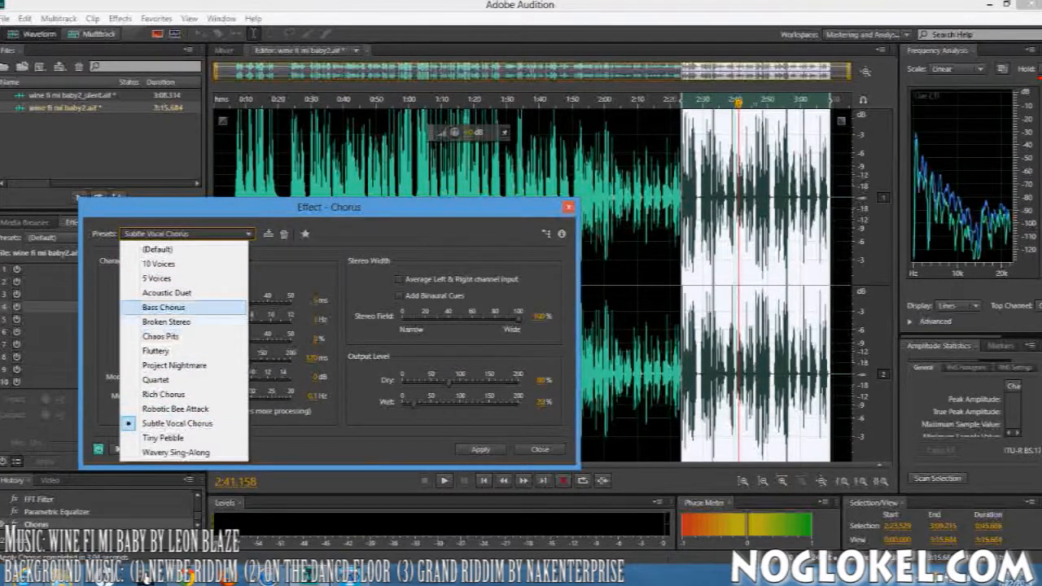
left_click(163, 277)
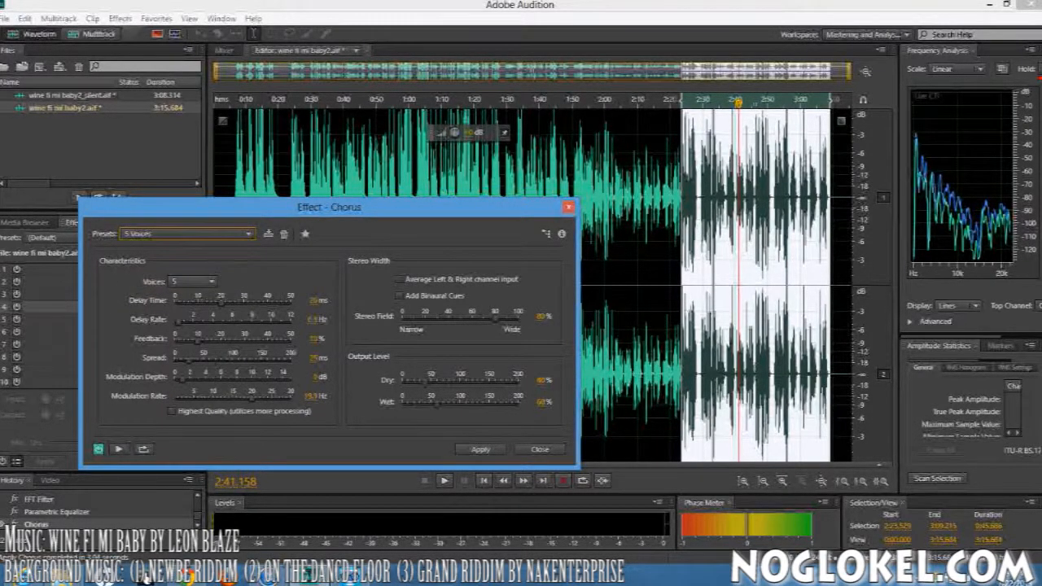
key("Return")
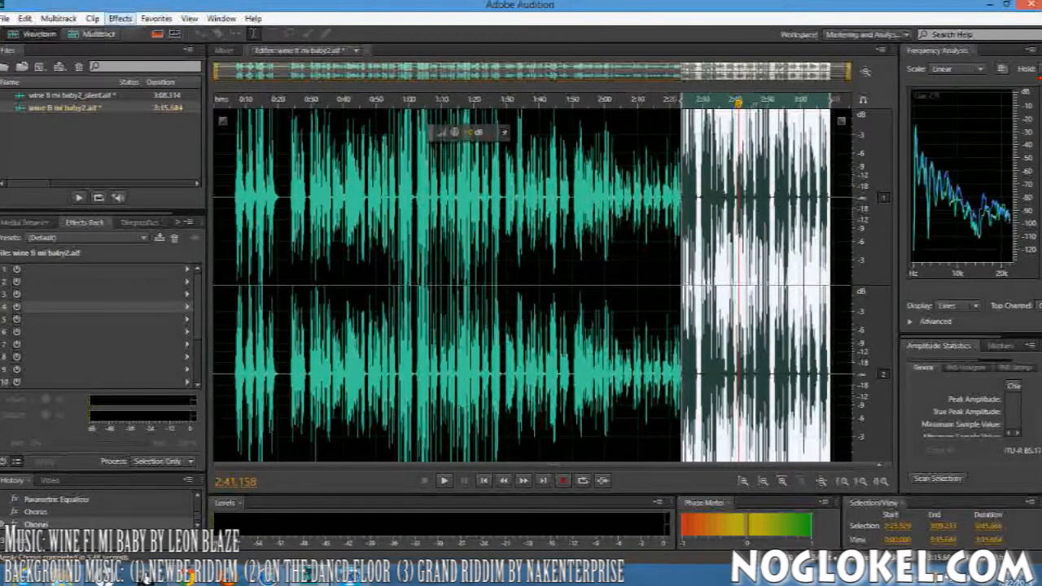
Apply Studio Reverb with its custom settings to the section selected from about 2:23.5 to 3:09
left_click(120, 18)
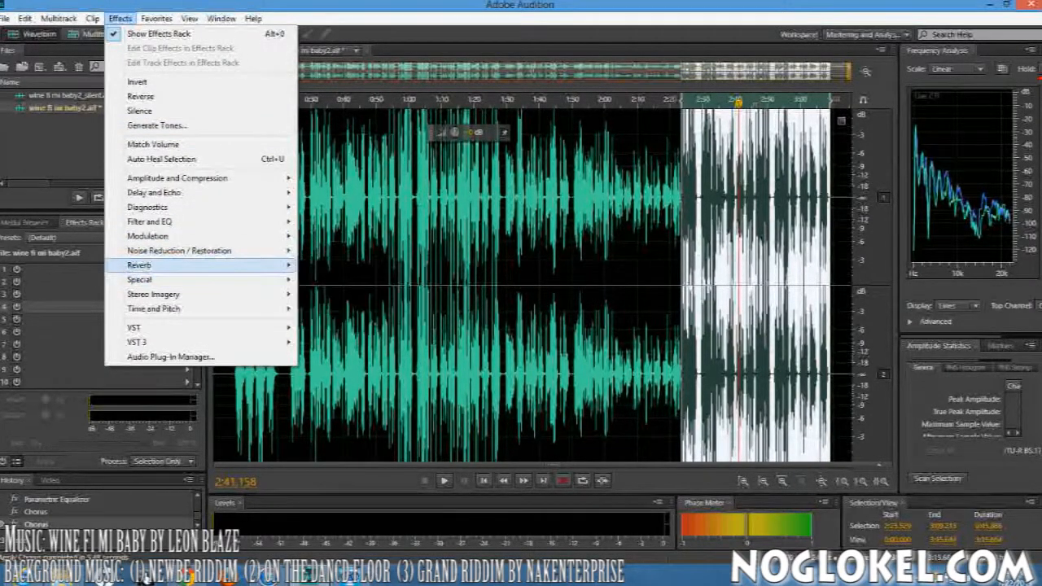
left_click(343, 309)
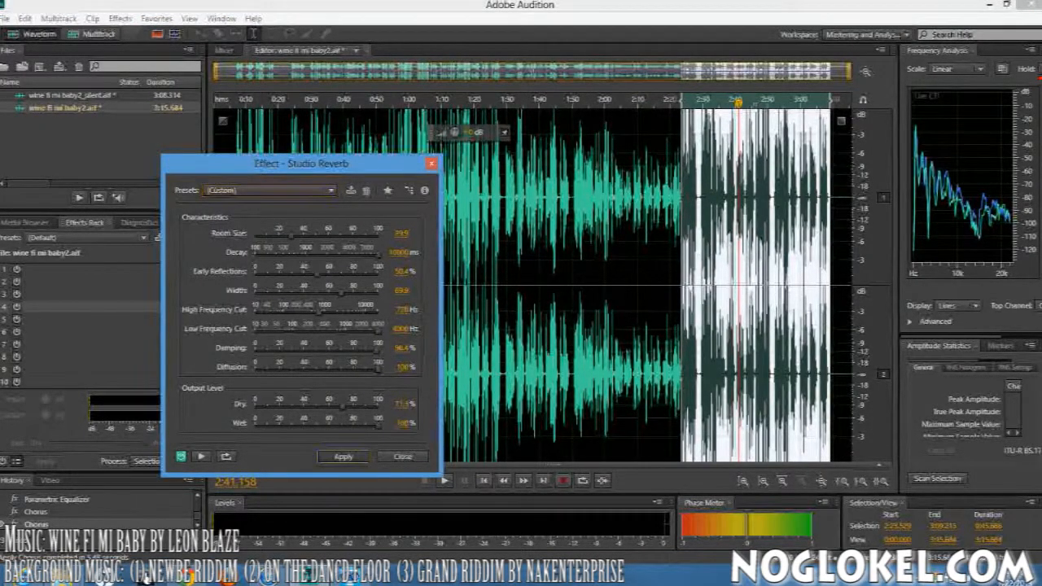
left_click(344, 456)
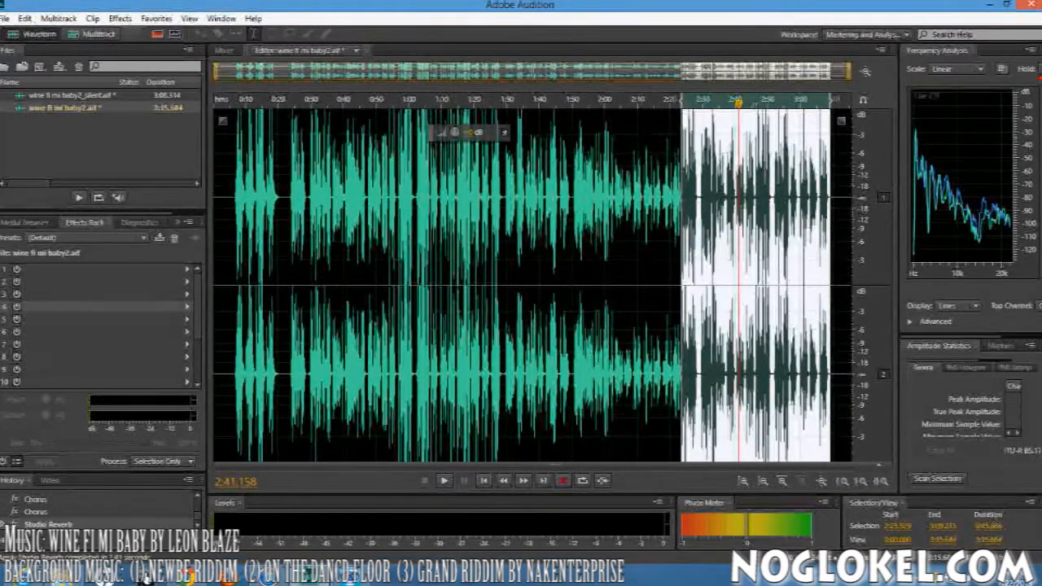
Play the processed vocal from just before the first phrase and stop at about 0:34
left_click(233, 100)
key("space")
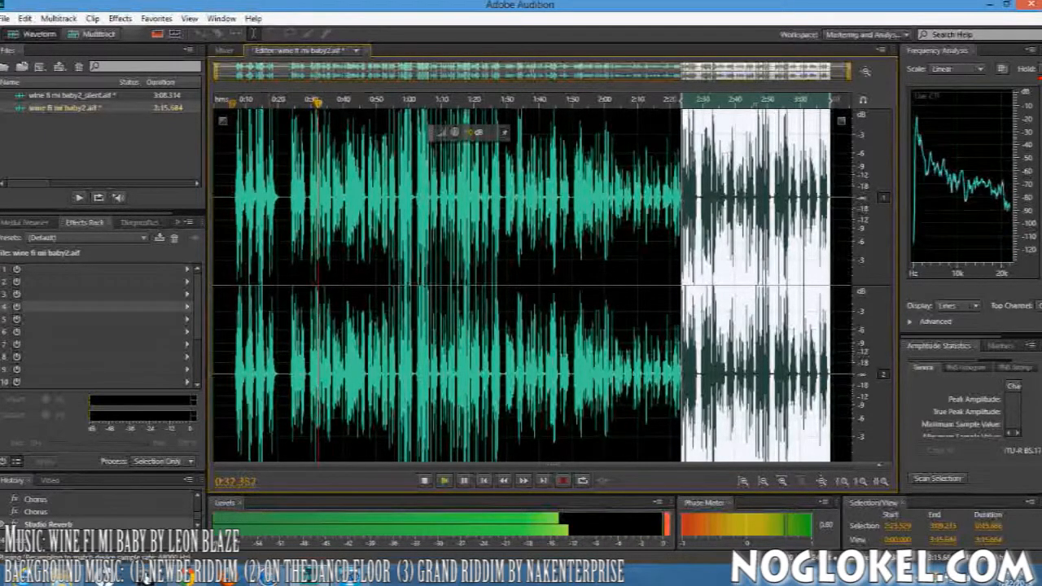
key("space")
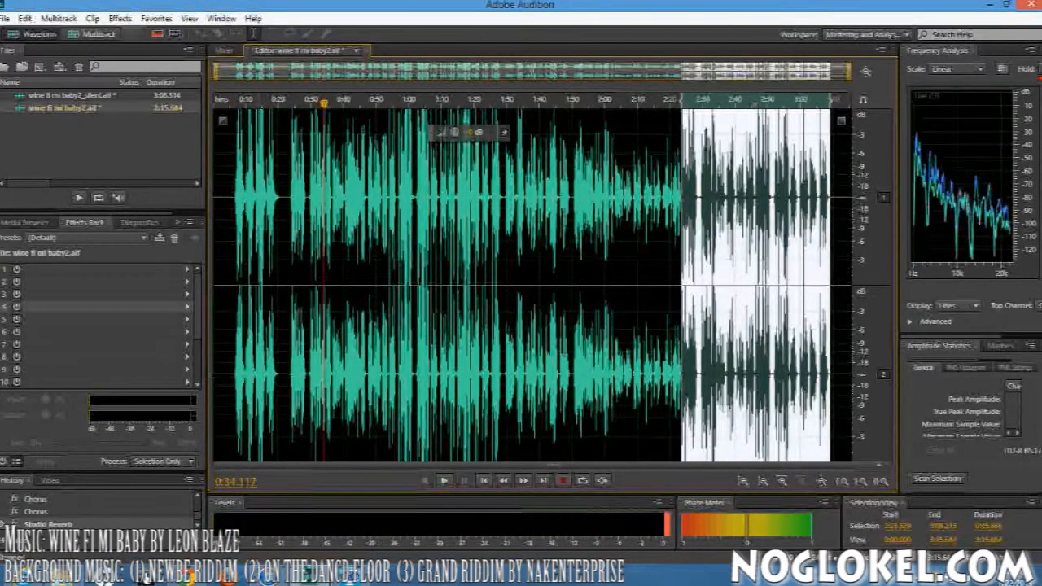